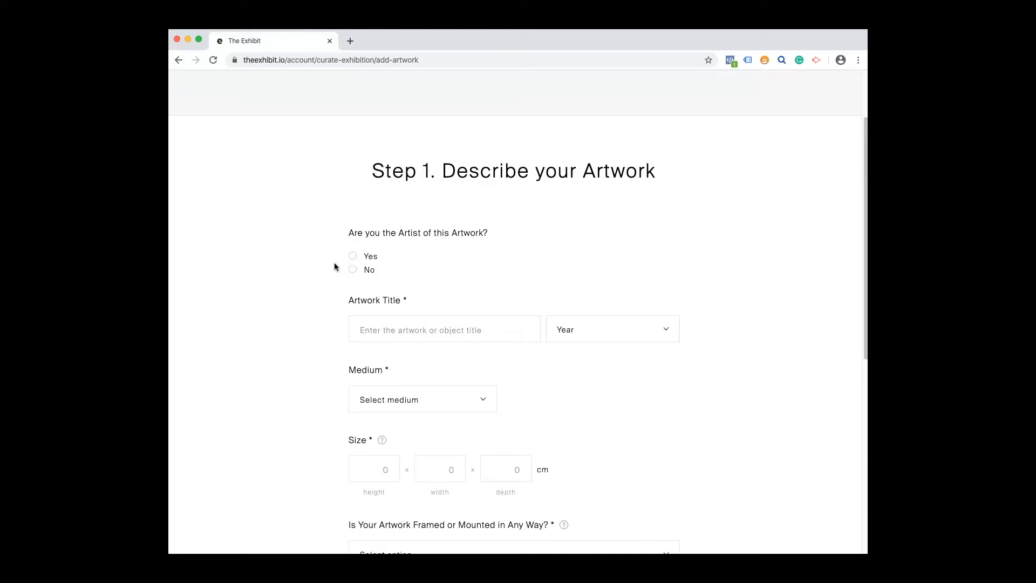
{"action": "left_click", "coordinate": [353, 271]}
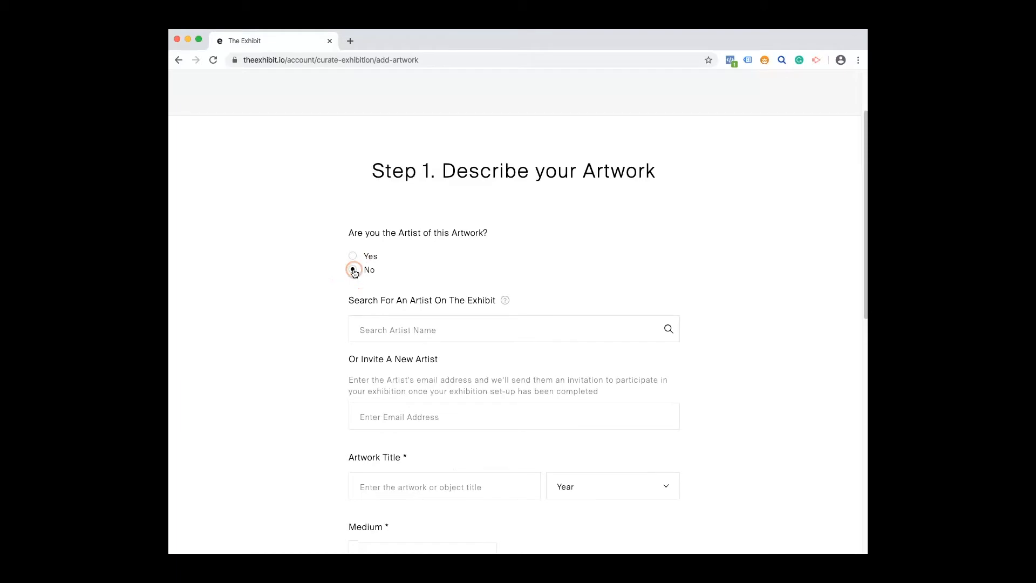
{"action": "left_click", "coordinate": [292, 316]}
{"action": "left_click", "coordinate": [357, 318]}
- Mark yourself as the artist of the artwork and enter its title as Untitled #9, dated 2019
{"action": "left_click", "coordinate": [353, 256]}
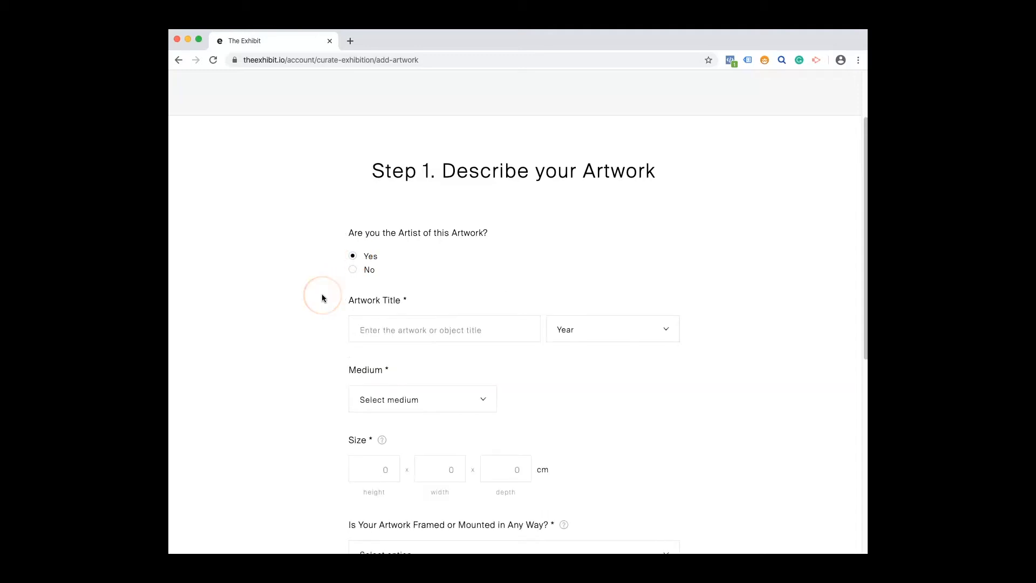
{"action": "scroll", "coordinate": [324, 302], "scroll_direction": "up", "scroll_amount": 3}
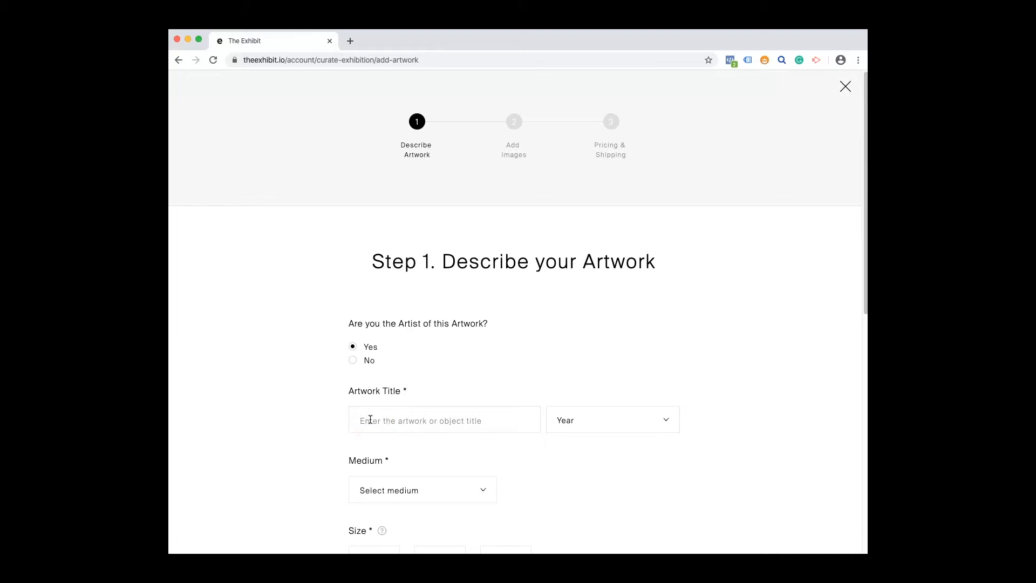
{"action": "left_click", "coordinate": [370, 420]}
{"action": "type", "text": "Untitled "}
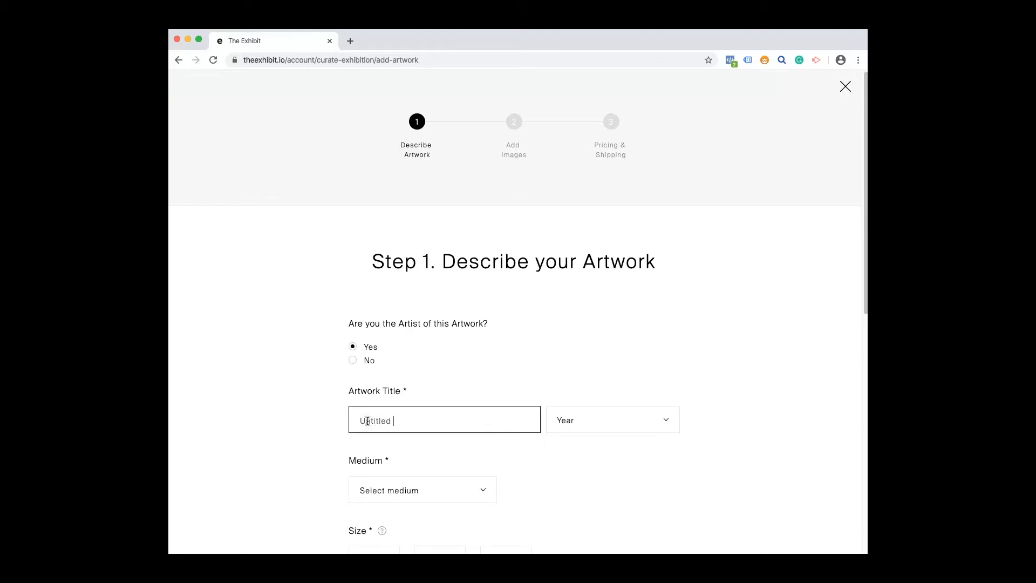
{"action": "type", "text": "#9"}
{"action": "left_click", "coordinate": [585, 418]}
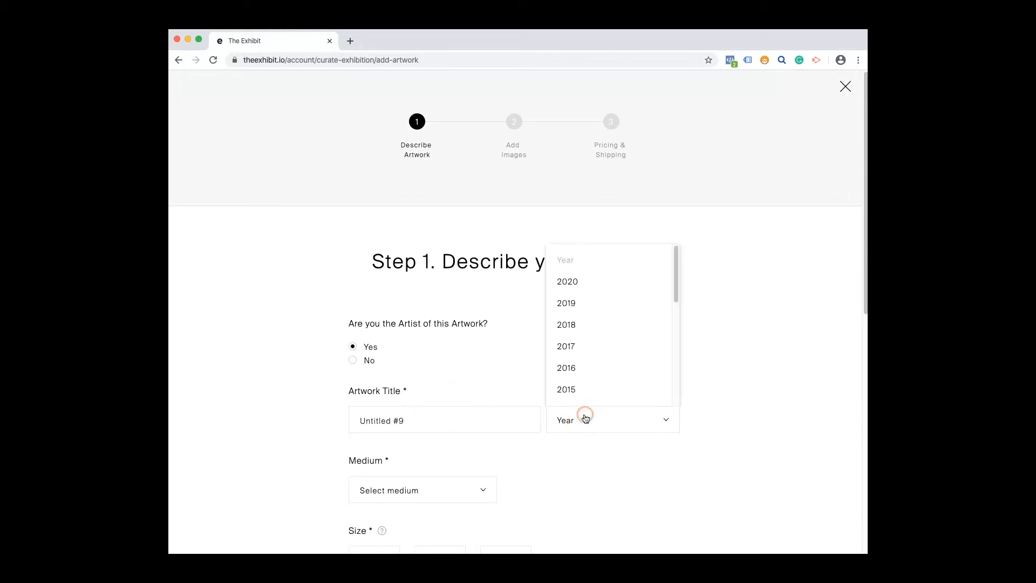
{"action": "left_click", "coordinate": [610, 303]}
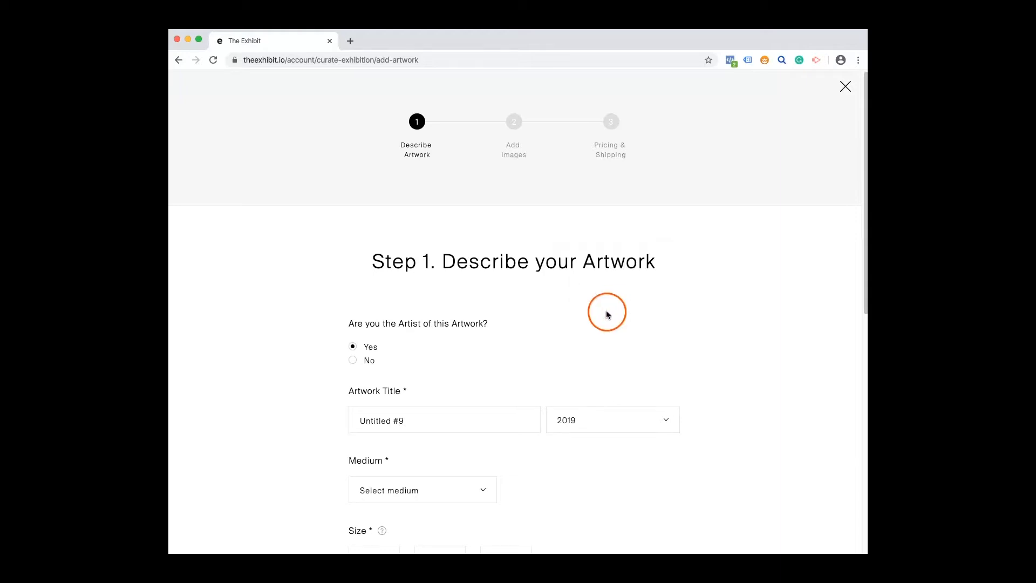
- Set the artwork's medium to oil on canvas
{"action": "scroll", "coordinate": [590, 358], "scroll_direction": "down", "scroll_amount": 3}
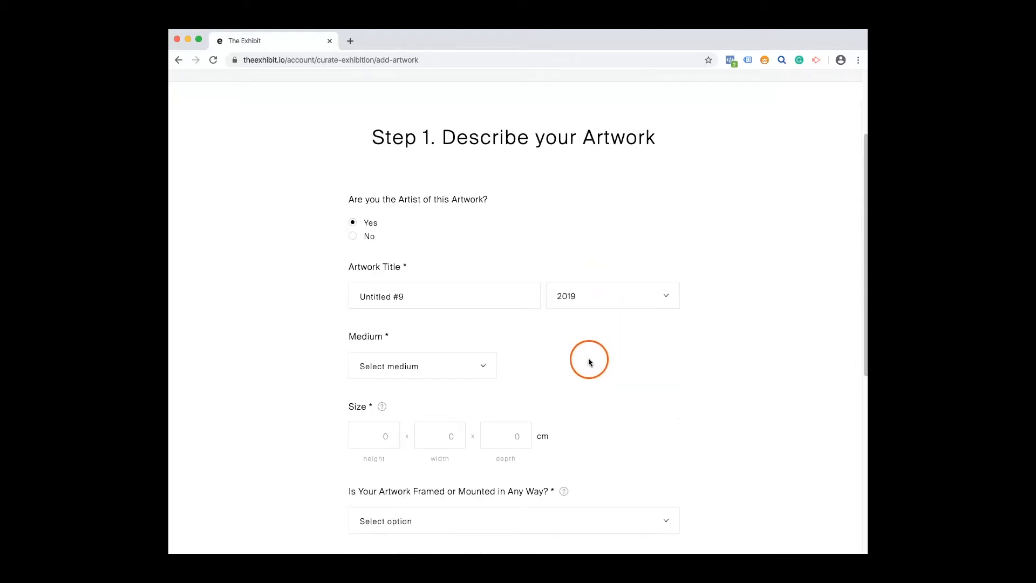
{"action": "scroll", "coordinate": [589, 360], "scroll_direction": "down", "scroll_amount": 2}
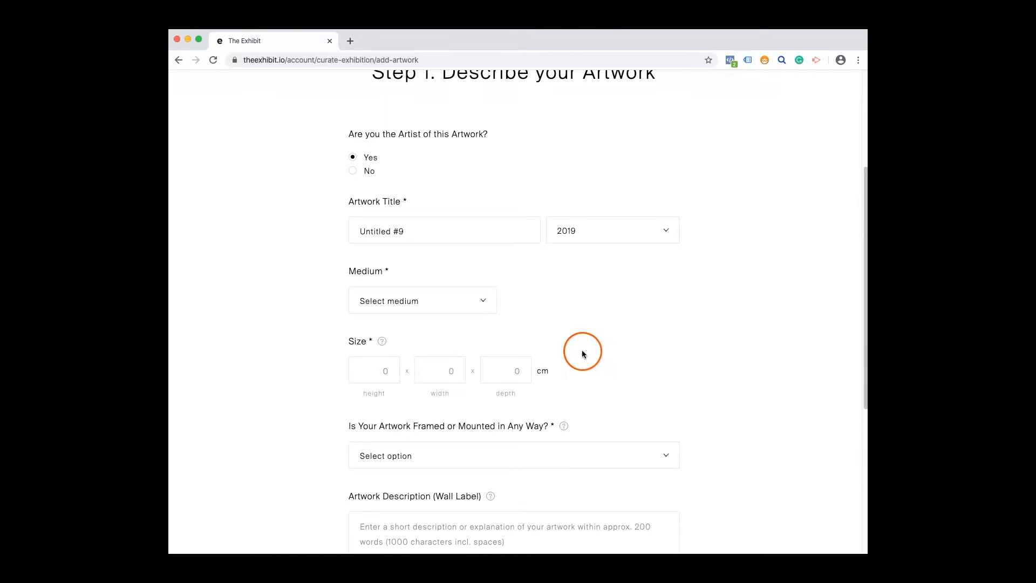
{"action": "left_click", "coordinate": [484, 302]}
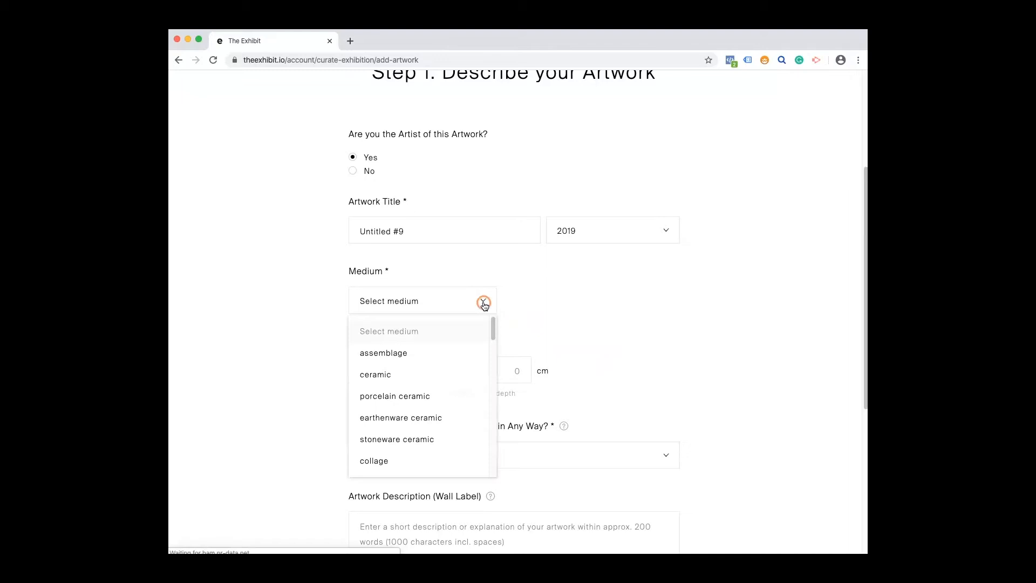
{"action": "scroll", "coordinate": [460, 390], "scroll_direction": "down", "scroll_amount": 10}
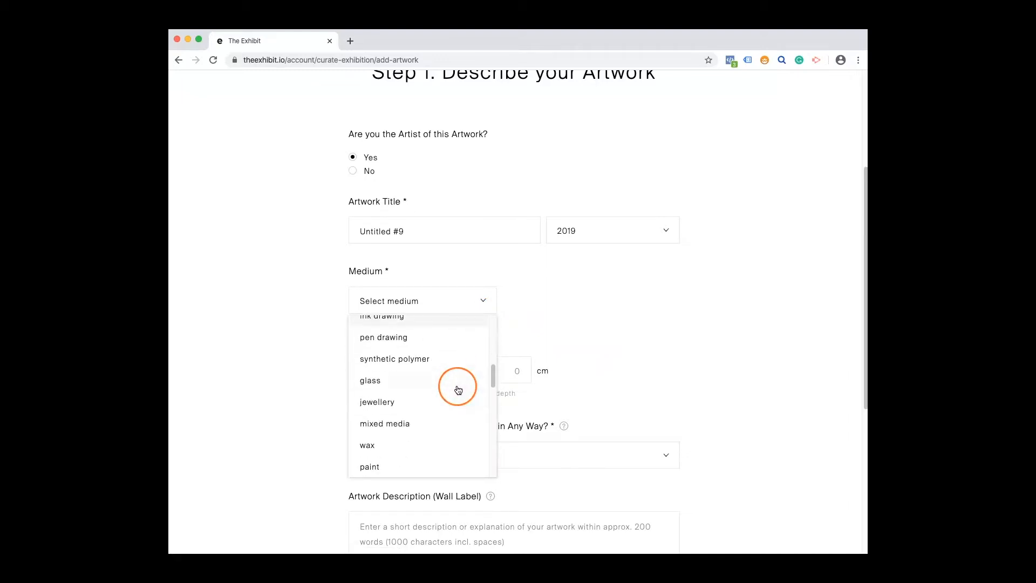
{"action": "scroll", "coordinate": [458, 390], "scroll_direction": "down", "scroll_amount": 5}
{"action": "left_click", "coordinate": [395, 398]}
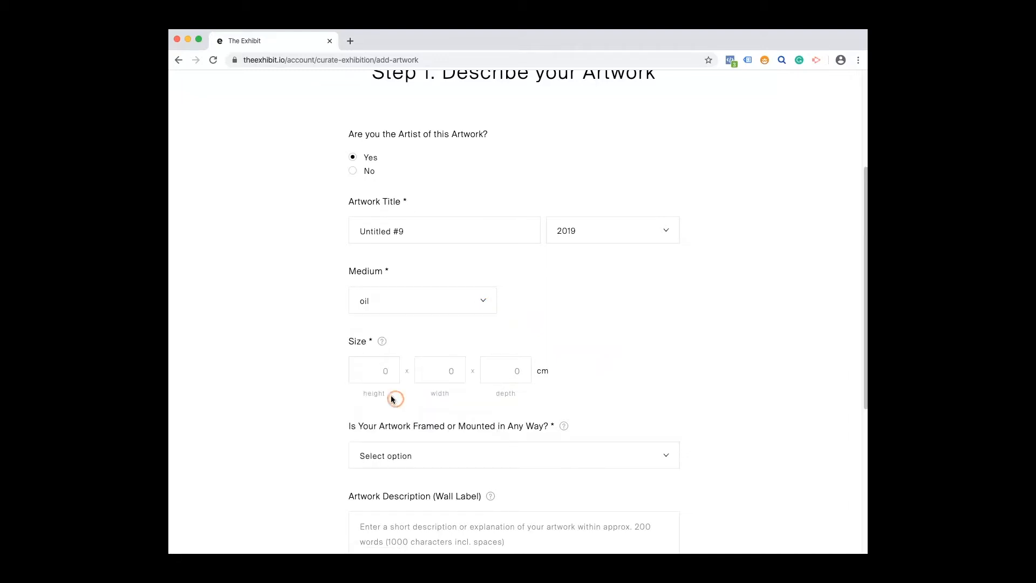
{"action": "left_click", "coordinate": [540, 308]}
{"action": "left_click", "coordinate": [569, 370]}
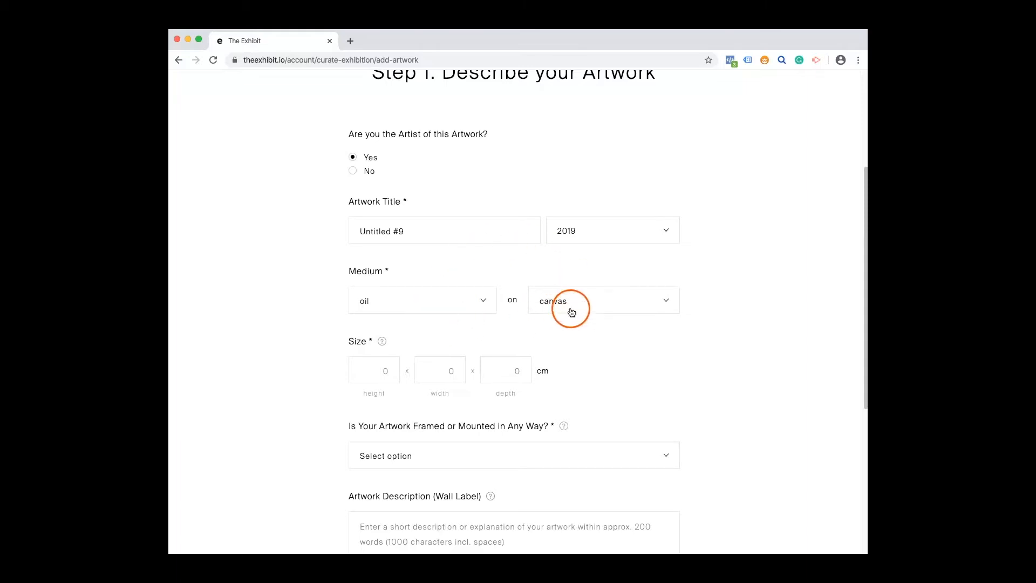
{"action": "left_click", "coordinate": [667, 305]}
{"action": "scroll", "coordinate": [624, 375], "scroll_direction": "down", "scroll_amount": 5}
{"action": "scroll", "coordinate": [586, 456], "scroll_direction": "up", "scroll_amount": 5}
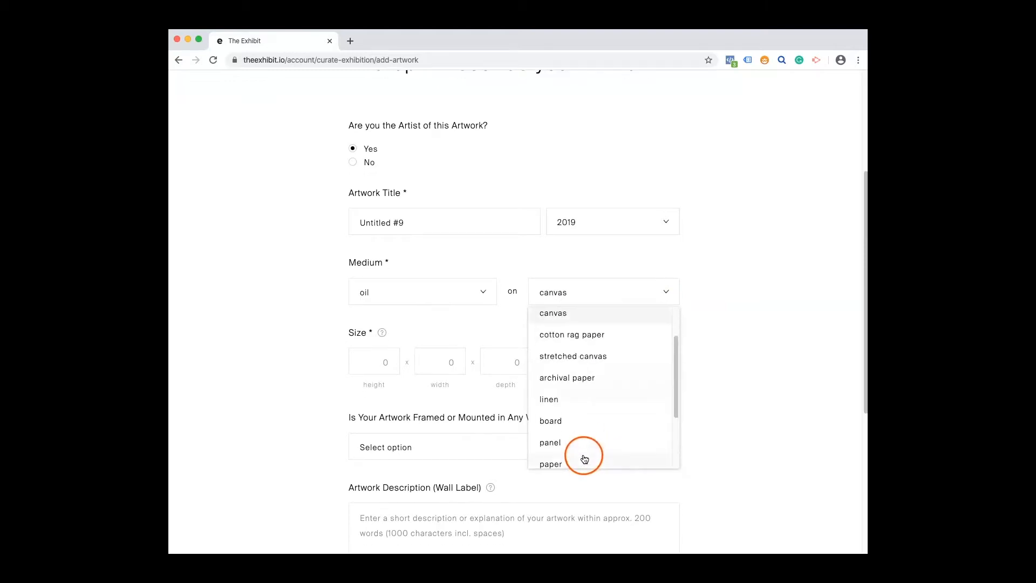
{"action": "left_click", "coordinate": [724, 282]}
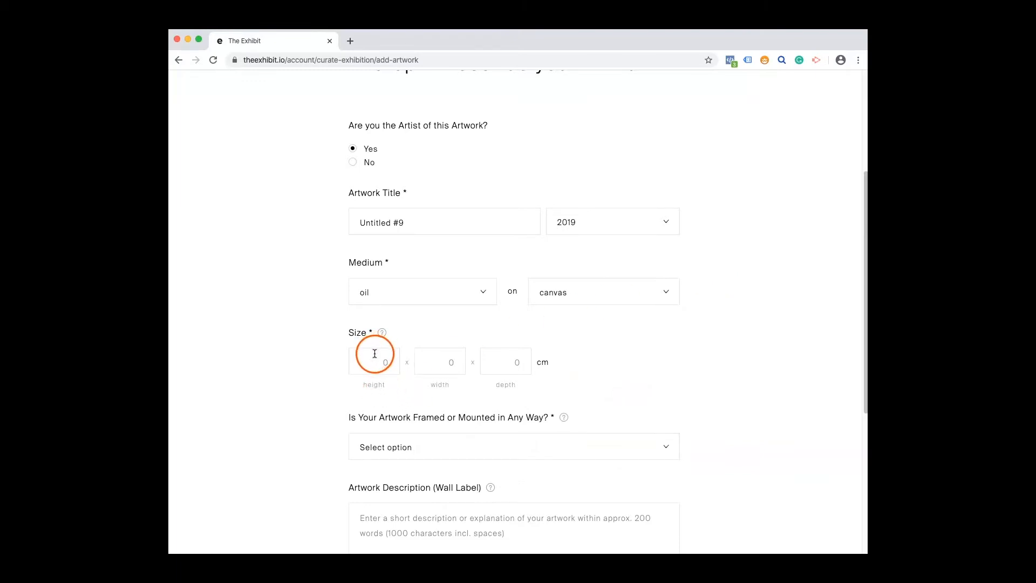
- Enter the artwork's size as 100 cm high, 150.5 cm wide and 5 cm deep
{"action": "left_click", "coordinate": [371, 362]}
{"action": "type", "text": "100"}
{"action": "left_click", "coordinate": [446, 364]}
{"action": "type", "text": "150"}
{"action": "left_click", "coordinate": [606, 357]}
{"action": "left_click", "coordinate": [522, 359]}
{"action": "type", "text": "5"}
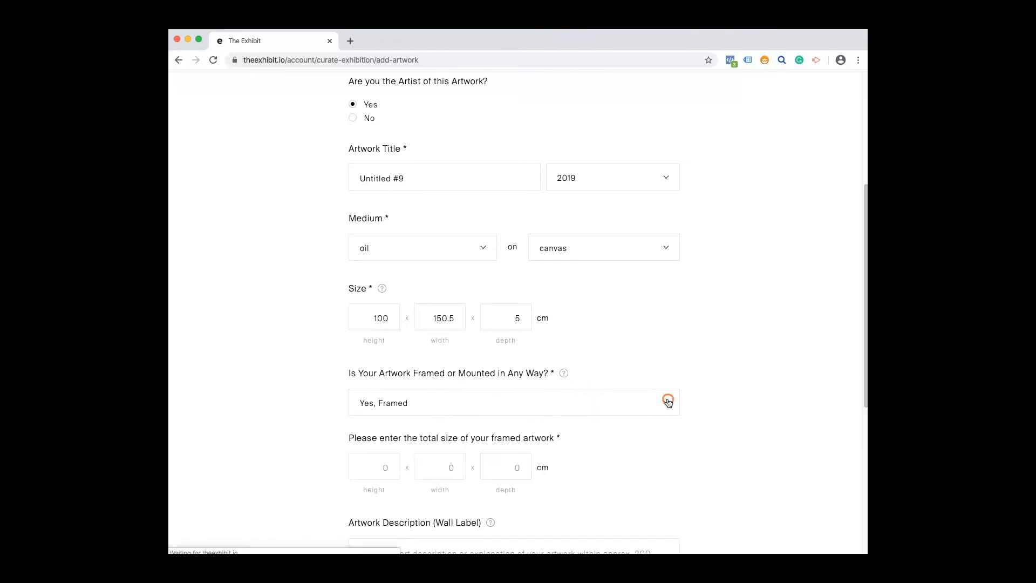
{"action": "left_click", "coordinate": [669, 400]}
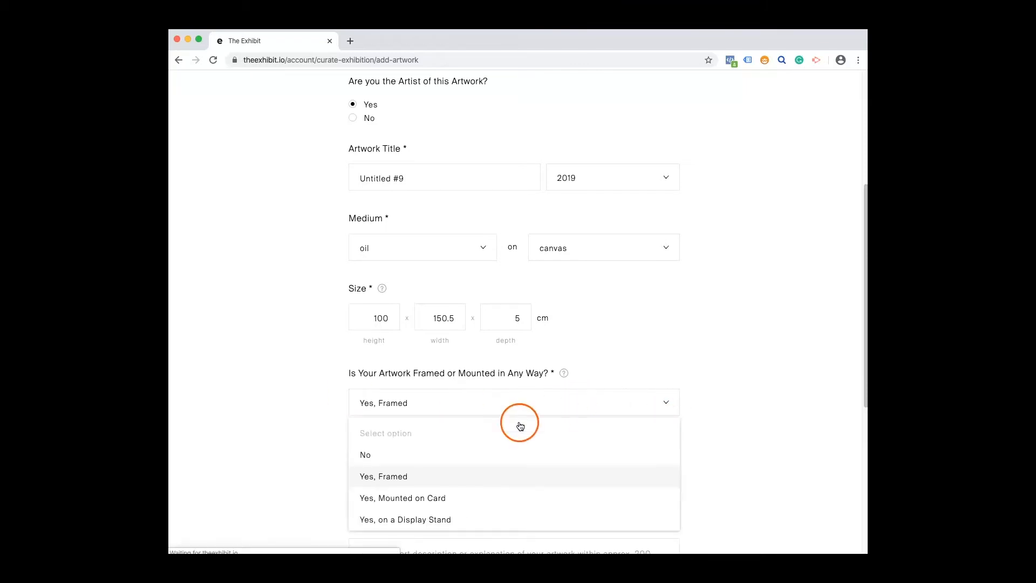
{"action": "left_click", "coordinate": [444, 474]}
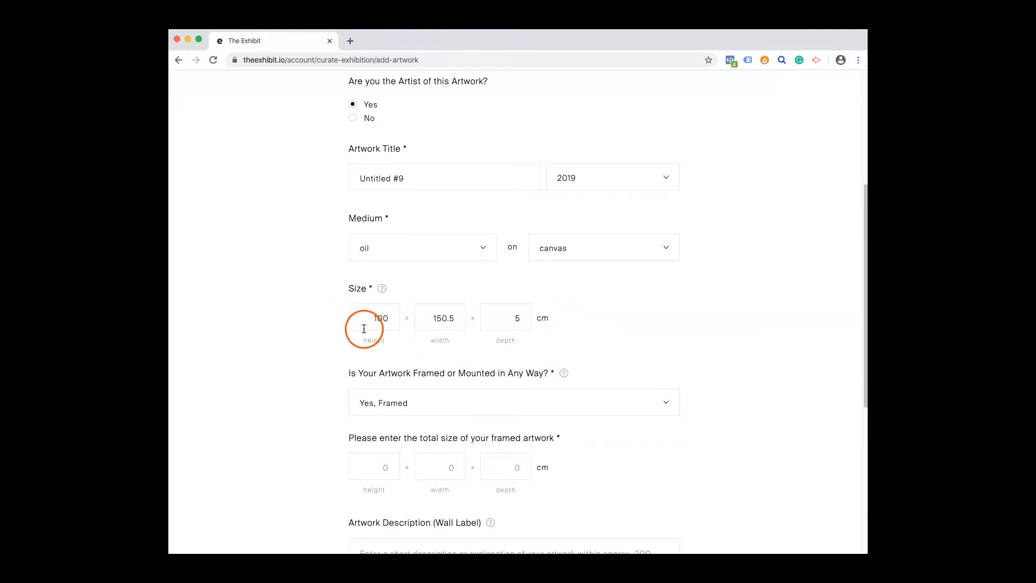
{"action": "left_click", "coordinate": [386, 461]}
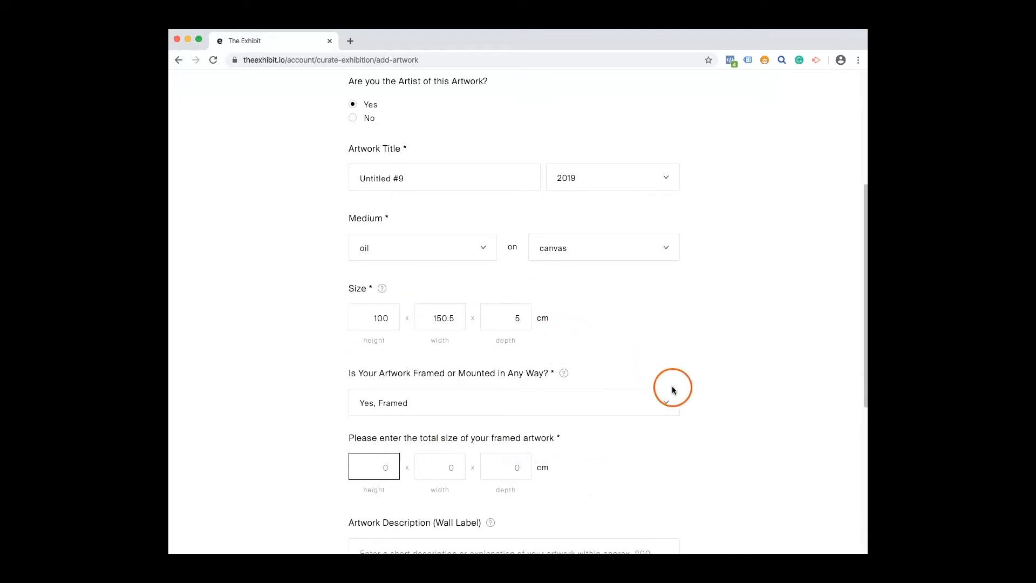
- Specify No for whether the artwork is framed or mounted in any way
{"action": "left_click", "coordinate": [667, 402]}
{"action": "left_click", "coordinate": [383, 452]}
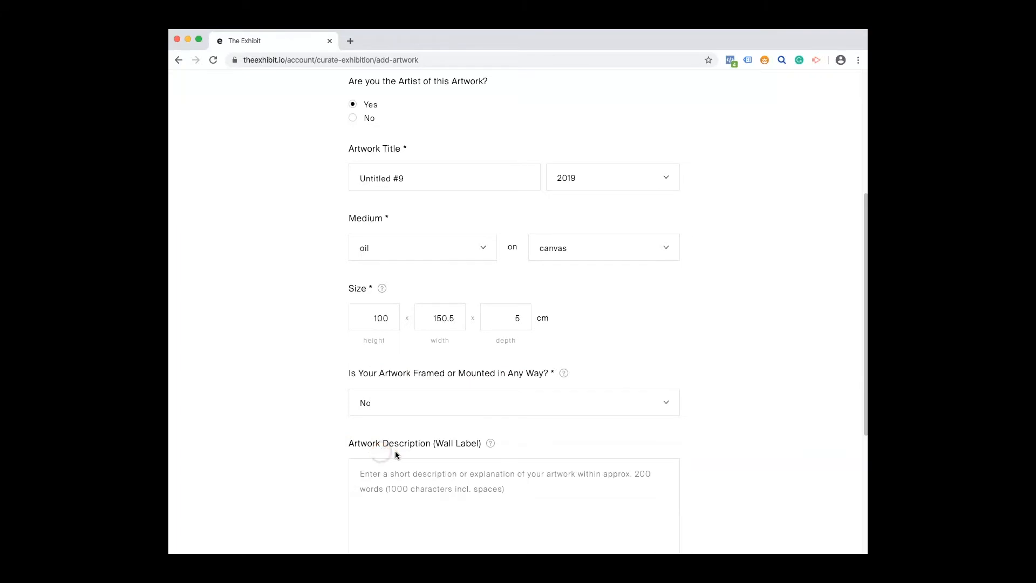
- Enter the wall label beginning "Untitled 9 explores the colour and geometry of urban life" and split it into two paragraphs after "colour and shapes."
{"action": "scroll", "coordinate": [315, 439], "scroll_direction": "down", "scroll_amount": 3}
{"action": "scroll", "coordinate": [315, 436], "scroll_direction": "down", "scroll_amount": 3}
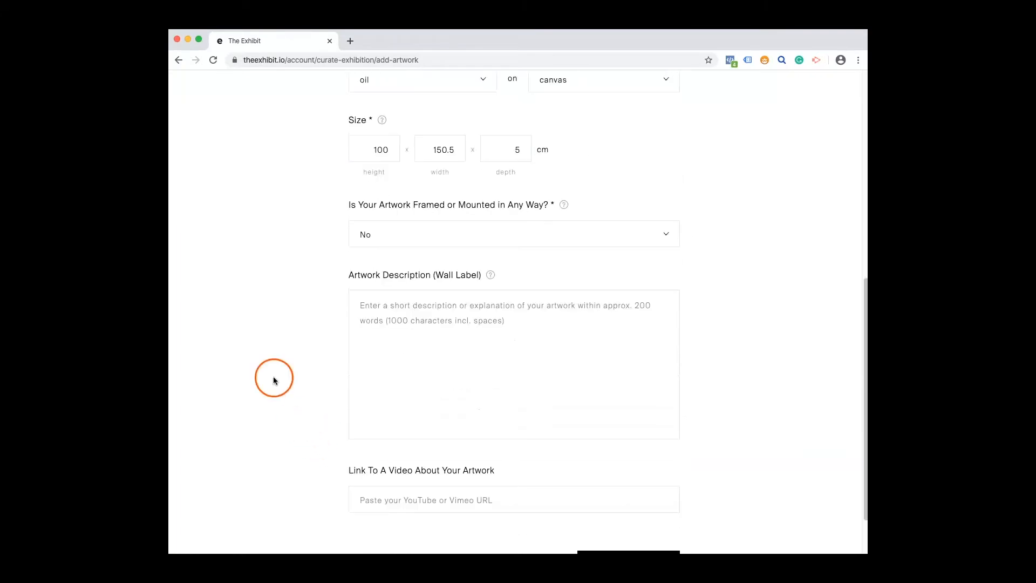
{"action": "left_click", "coordinate": [364, 309]}
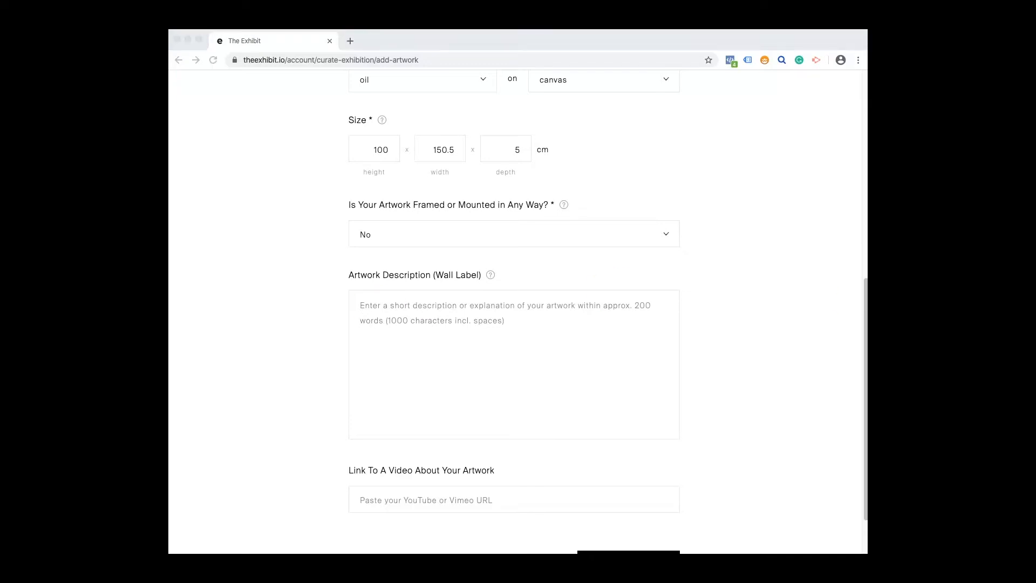
{"action": "left_click", "coordinate": [375, 312]}
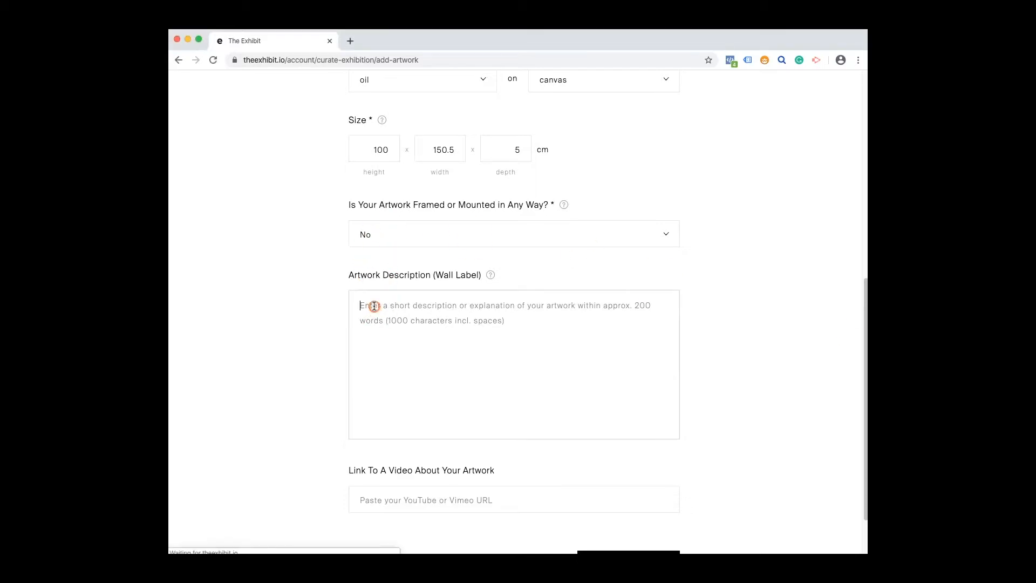
{"action": "type", "text": "Untitled 9 explores the colour and geometry of urban life. Using house paint on canvas, this large work mesmerises the viewer with its kaleidoscope of colour and shapes. Jo Paintbrush was inspired by the shapes and structures of new architectural buildings on London's skyline with high rises, cranes and a multitude of light reflecting windows."}
{"action": "left_click", "coordinate": [437, 336]}
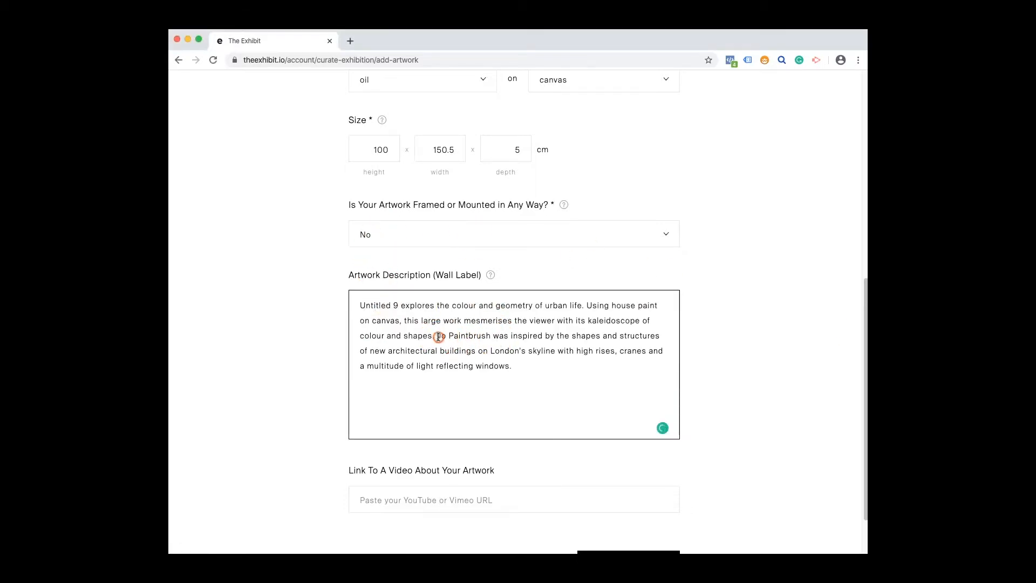
{"action": "key", "text": "Return"}
{"action": "key", "text": "Return"}
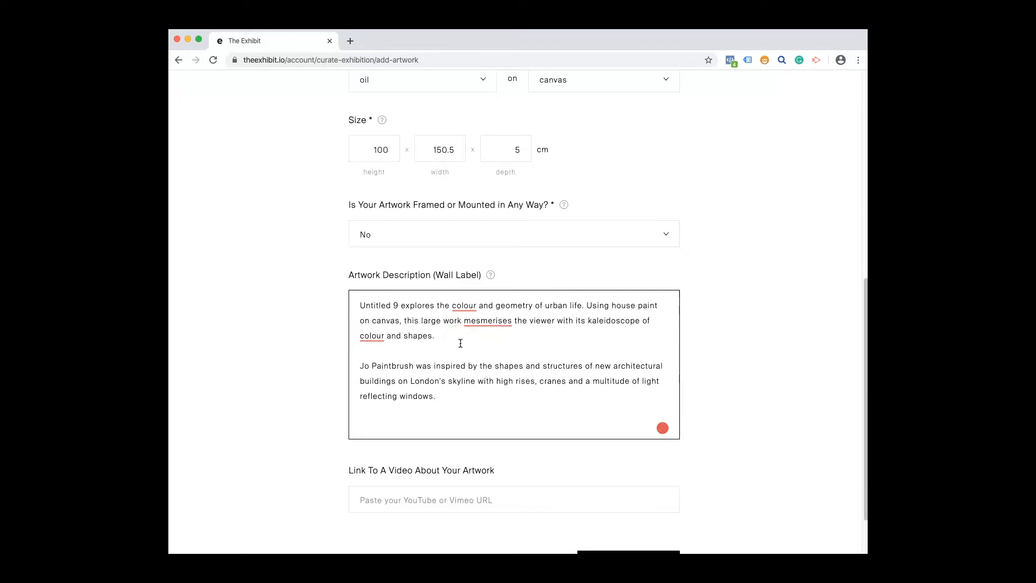
{"action": "scroll", "coordinate": [507, 335], "scroll_direction": "down", "scroll_amount": 2}
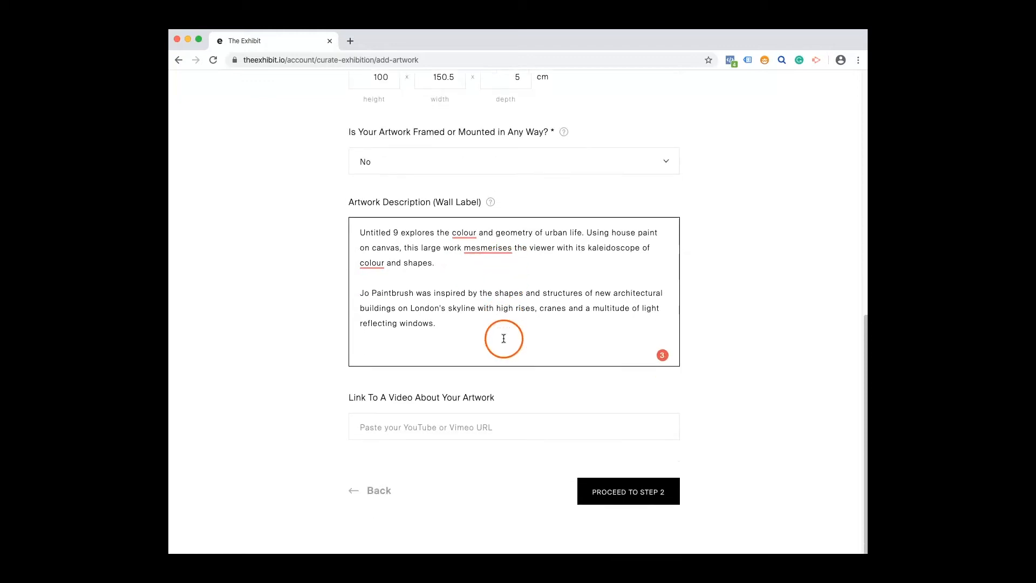
{"action": "left_click", "coordinate": [409, 424]}
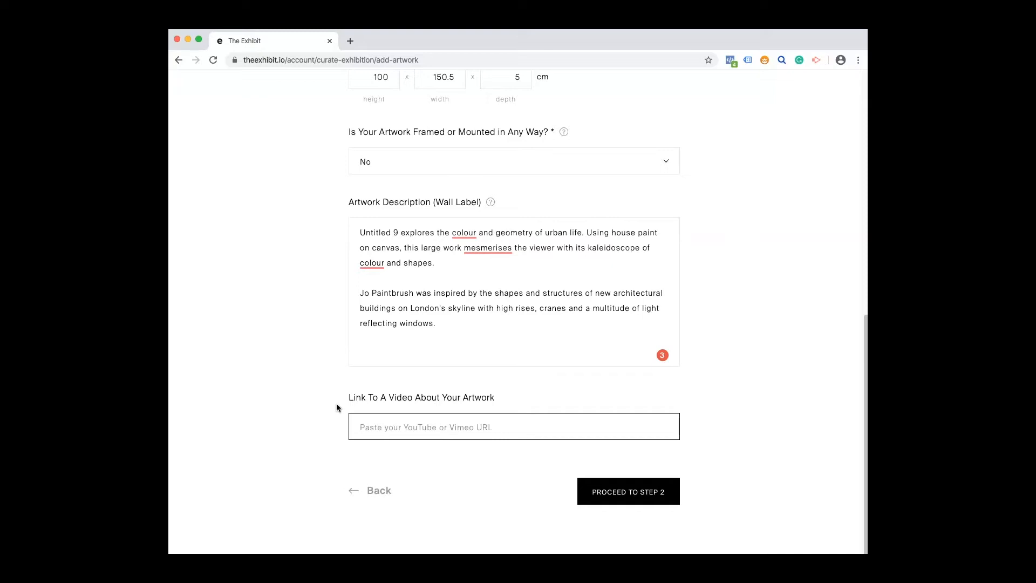
{"action": "type", "text": "https://www.youtube.com/watch?v=FBwNIMByp_E"}
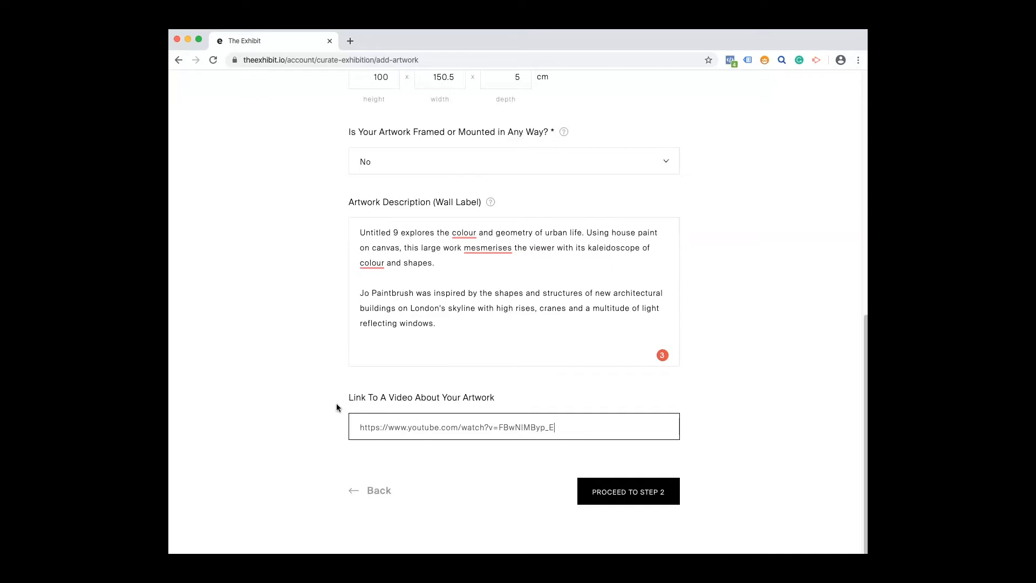
{"action": "left_click", "coordinate": [657, 496]}
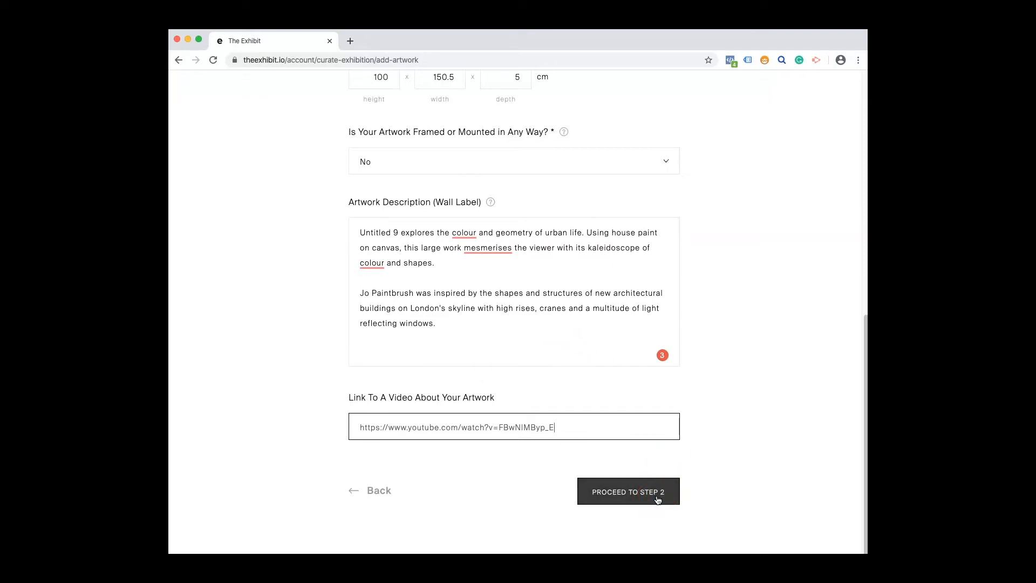
{"action": "left_click", "coordinate": [658, 498]}
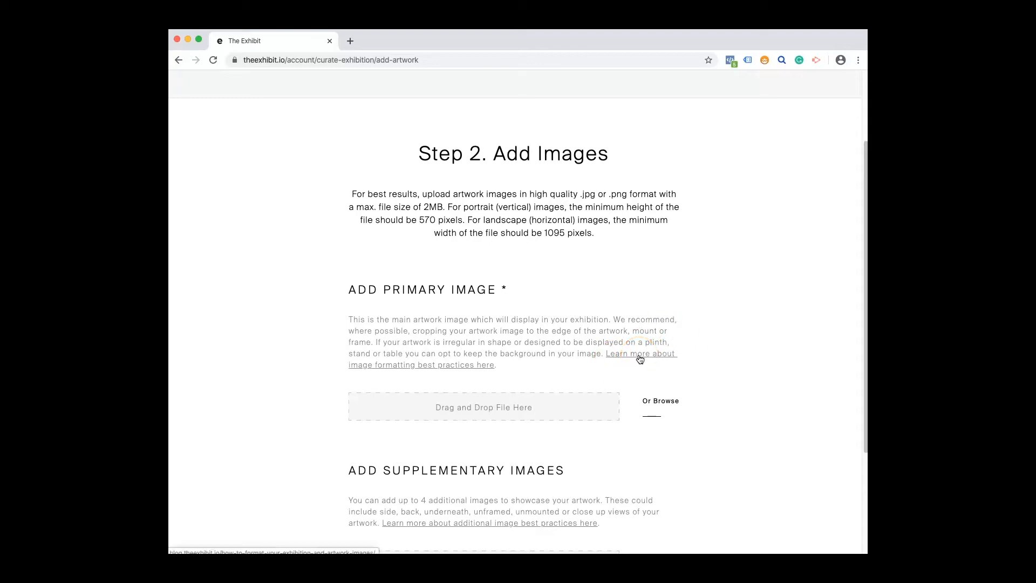
- Upload Untitled 9.jpg from the Exhibition images folder as the artwork's primary image
{"action": "left_click", "coordinate": [495, 406]}
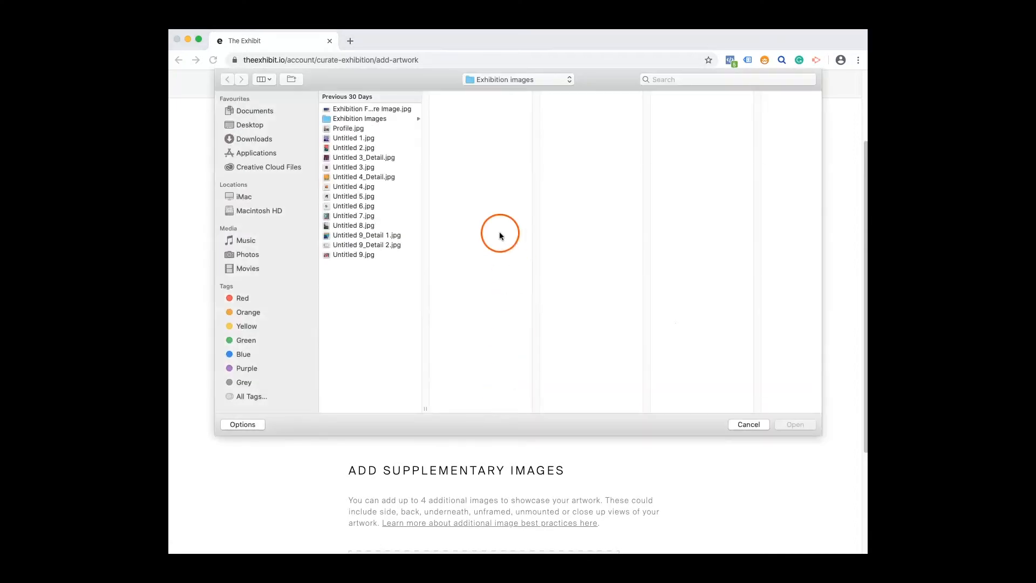
{"action": "left_click", "coordinate": [354, 255]}
{"action": "left_click", "coordinate": [793, 424]}
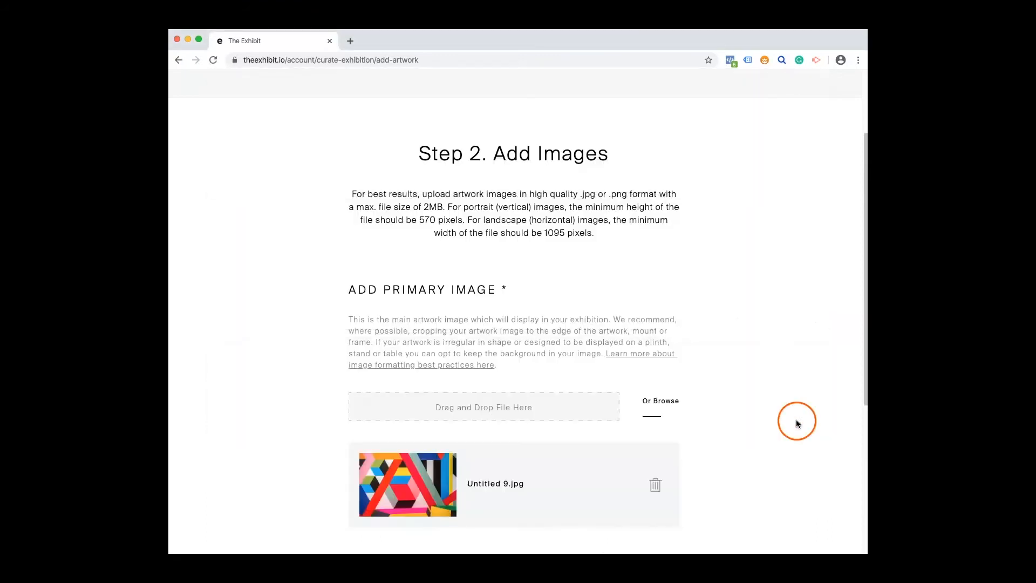
- Upload Untitled 9_Detail 1.jpg and Untitled 9_Detail 2.jpg together as supplementary images of the artwork
{"action": "scroll", "coordinate": [796, 423], "scroll_direction": "down", "scroll_amount": 5}
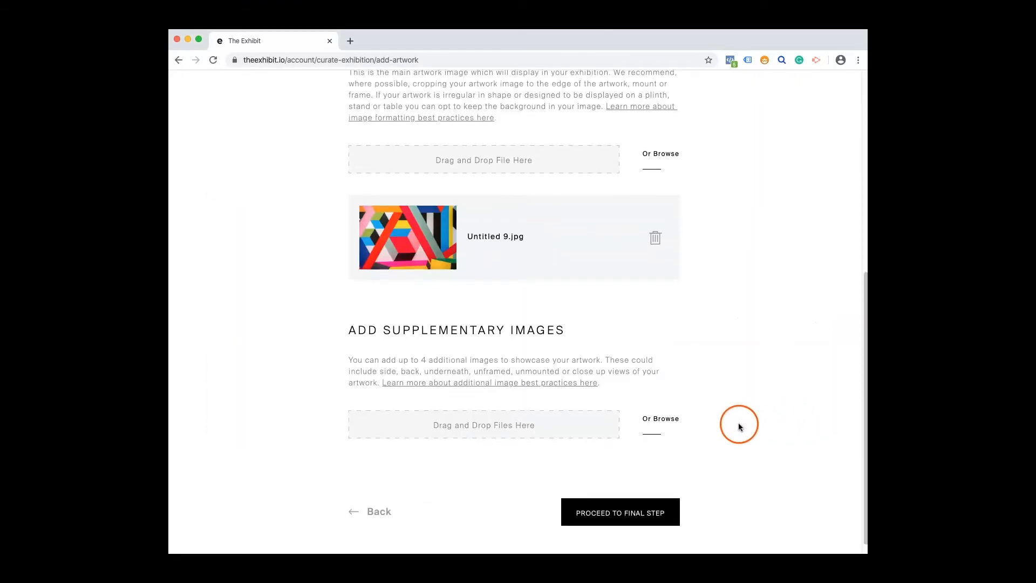
{"action": "left_click", "coordinate": [546, 430]}
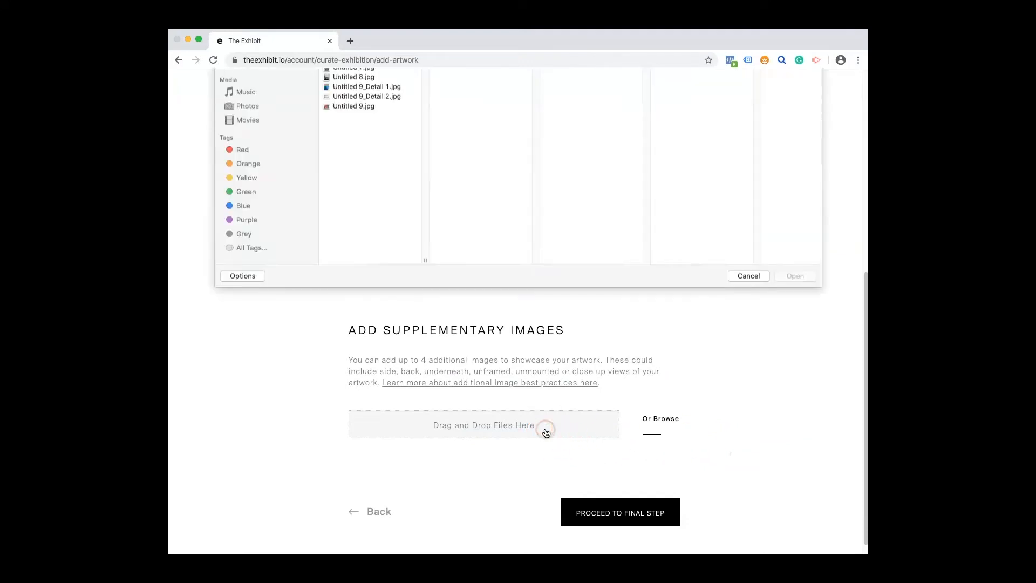
{"action": "left_click", "coordinate": [378, 245]}
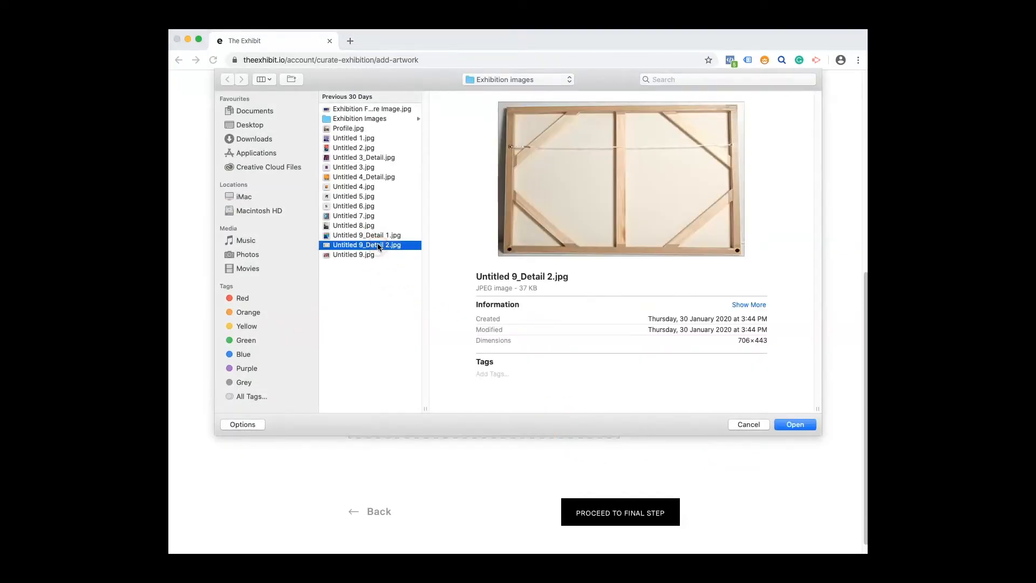
{"action": "left_click", "coordinate": [382, 236], "text": "shift"}
{"action": "left_click", "coordinate": [795, 425]}
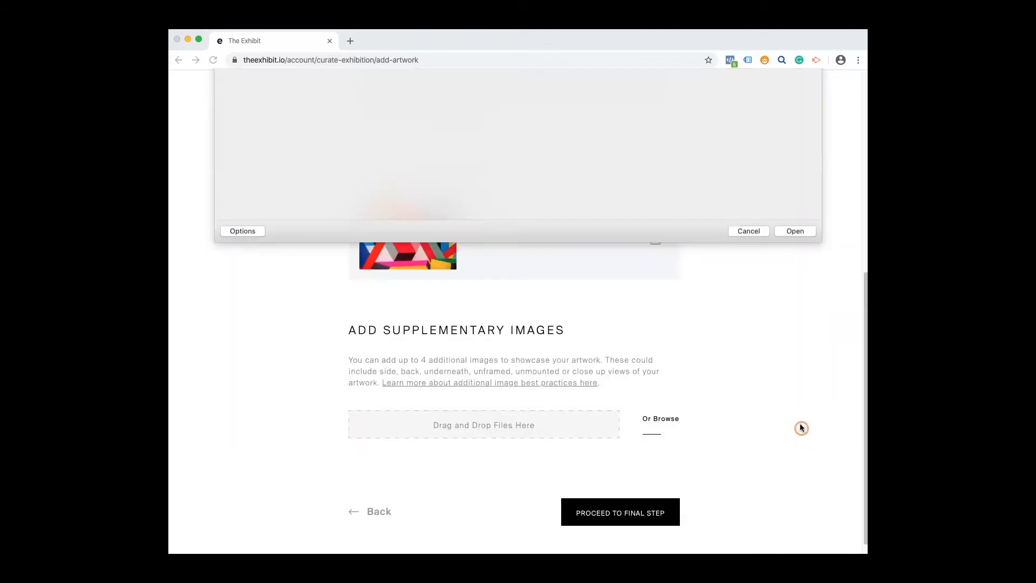
- Check the supplementary images' order and proceed to the final pricing and shipping step
{"action": "scroll", "coordinate": [798, 423], "scroll_direction": "down", "scroll_amount": 2}
{"action": "scroll", "coordinate": [796, 424], "scroll_direction": "down", "scroll_amount": 3}
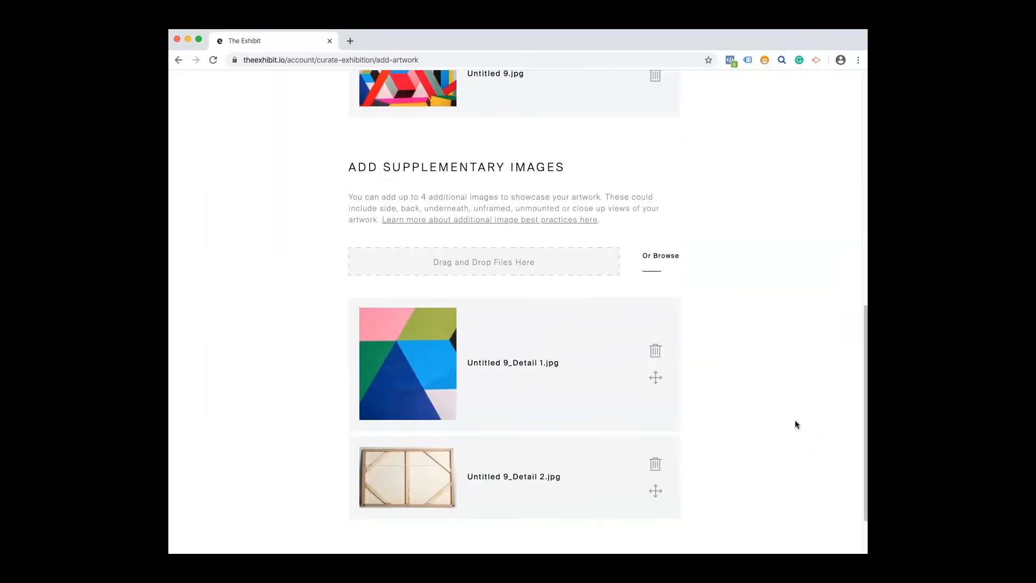
{"action": "left_click", "coordinate": [730, 418]}
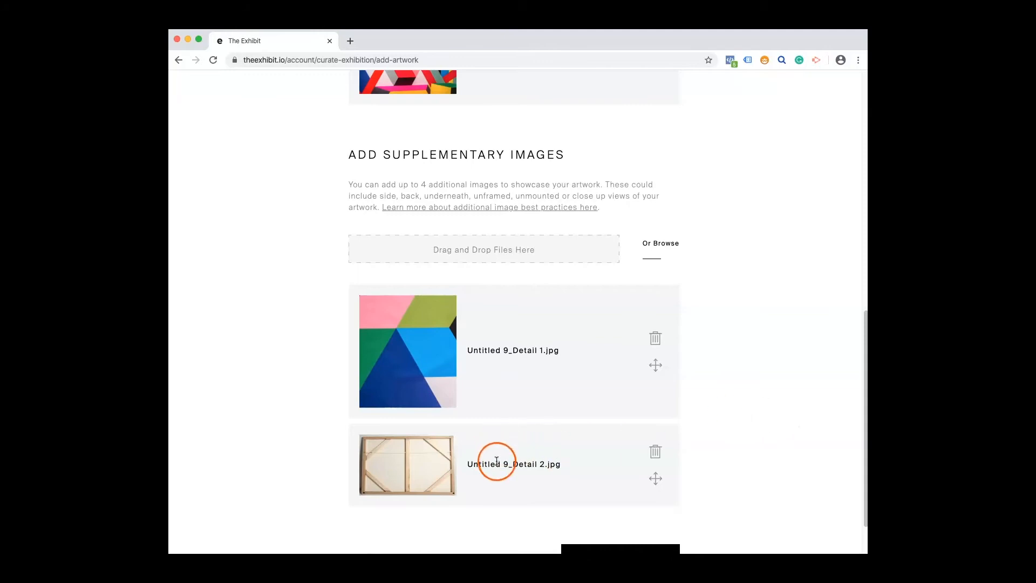
{"action": "mouse_move", "coordinate": [655, 479]}
{"action": "left_mouse_down"}
{"action": "mouse_move", "coordinate": [666, 307]}
{"action": "mouse_move", "coordinate": [658, 487]}
{"action": "left_mouse_up"}
{"action": "left_click", "coordinate": [702, 472]}
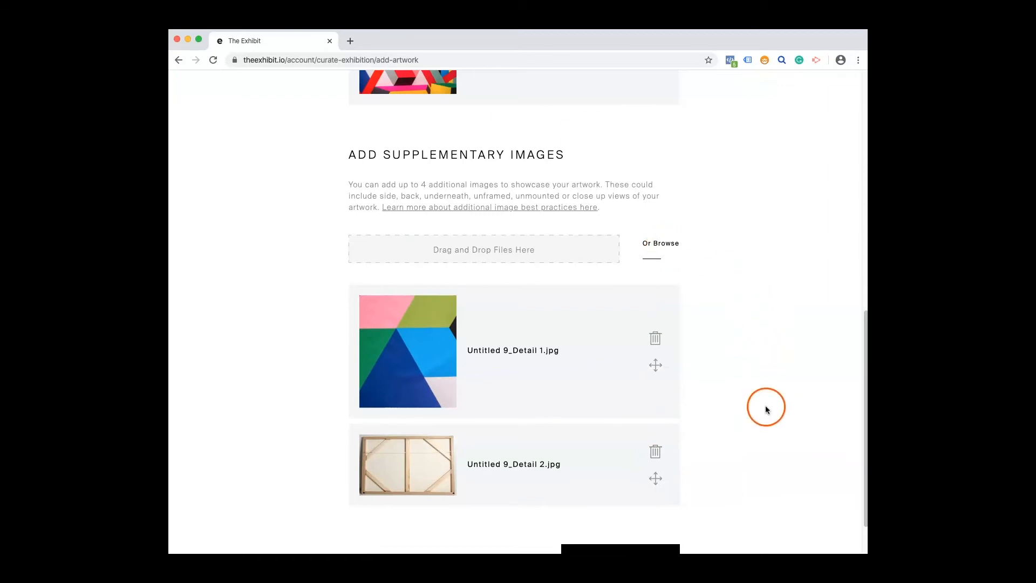
{"action": "scroll", "coordinate": [765, 410], "scroll_direction": "down", "scroll_amount": 3}
{"action": "left_click", "coordinate": [638, 491]}
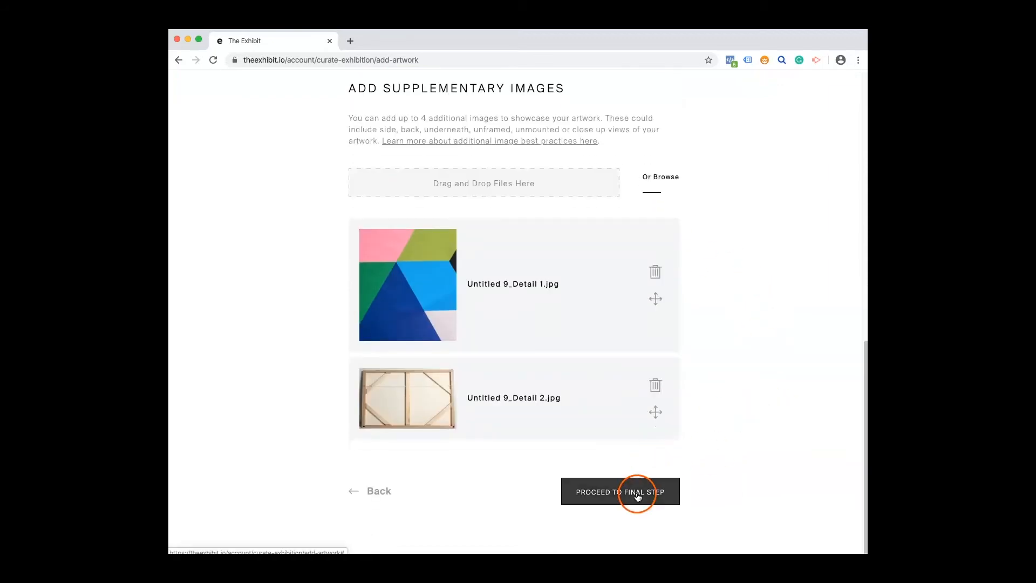
{"action": "left_click", "coordinate": [790, 473]}
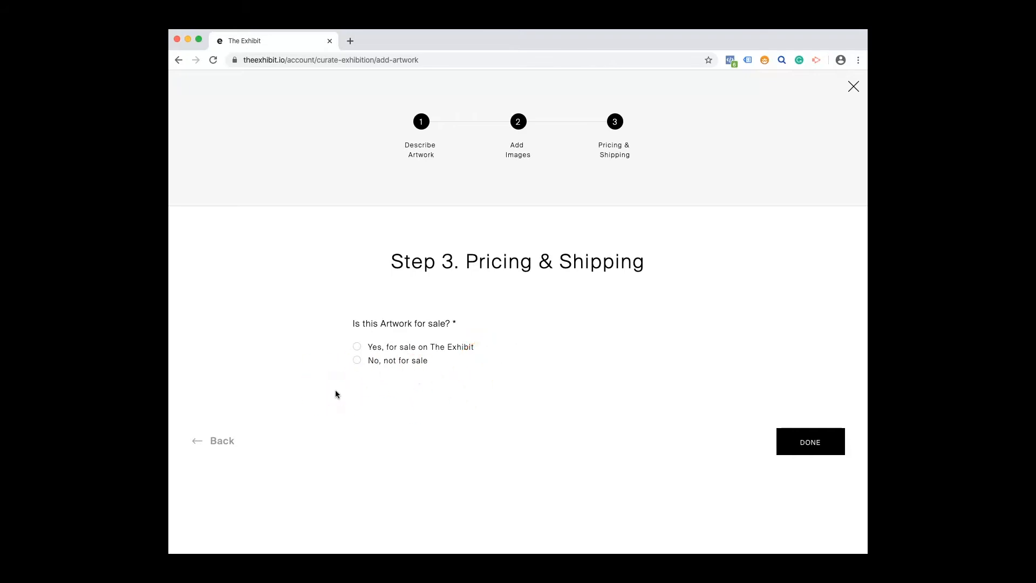
- Mark the artwork as for sale on The Exhibit and set its price to NZD$ 1500
{"action": "left_click", "coordinate": [357, 348]}
{"action": "scroll", "coordinate": [334, 393], "scroll_direction": "down", "scroll_amount": 3}
{"action": "left_click", "coordinate": [425, 322]}
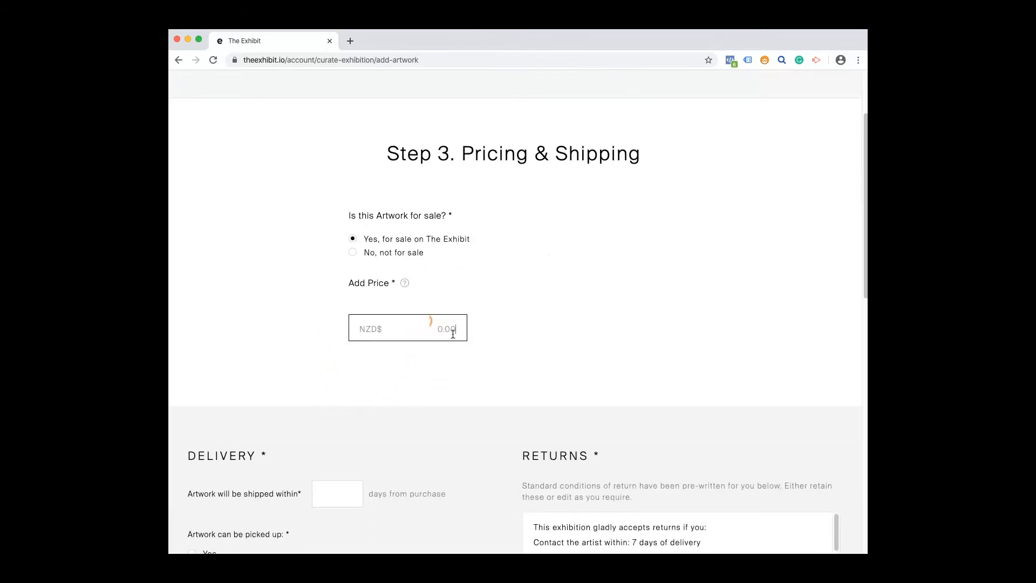
{"action": "type", "text": "1500"}
{"action": "left_click", "coordinate": [431, 375]}
{"action": "left_click", "coordinate": [536, 346]}
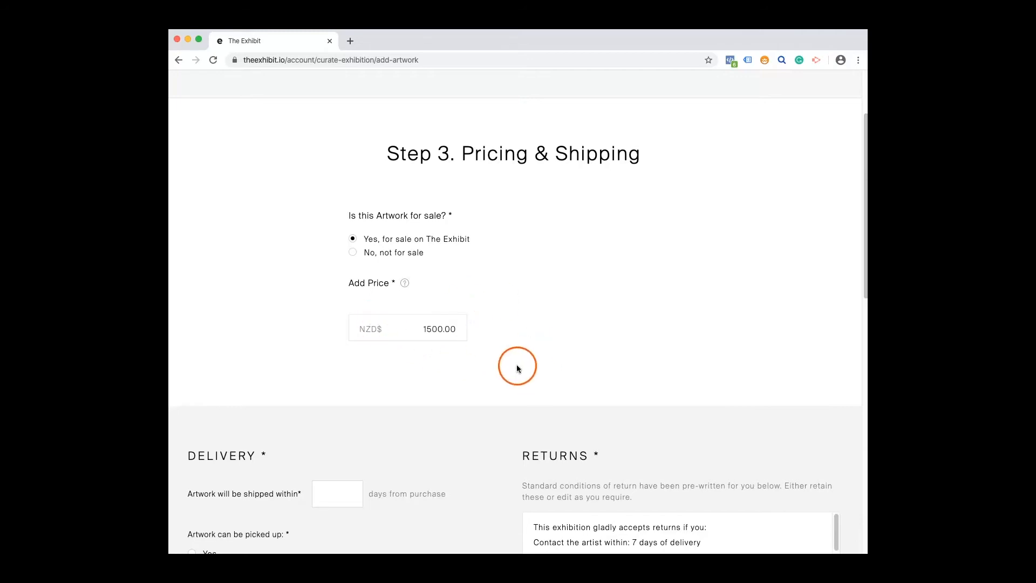
- Set the artwork's delivery to ship within 2 days from purchase and allow it to be picked up
{"action": "scroll", "coordinate": [516, 365], "scroll_direction": "down", "scroll_amount": 2}
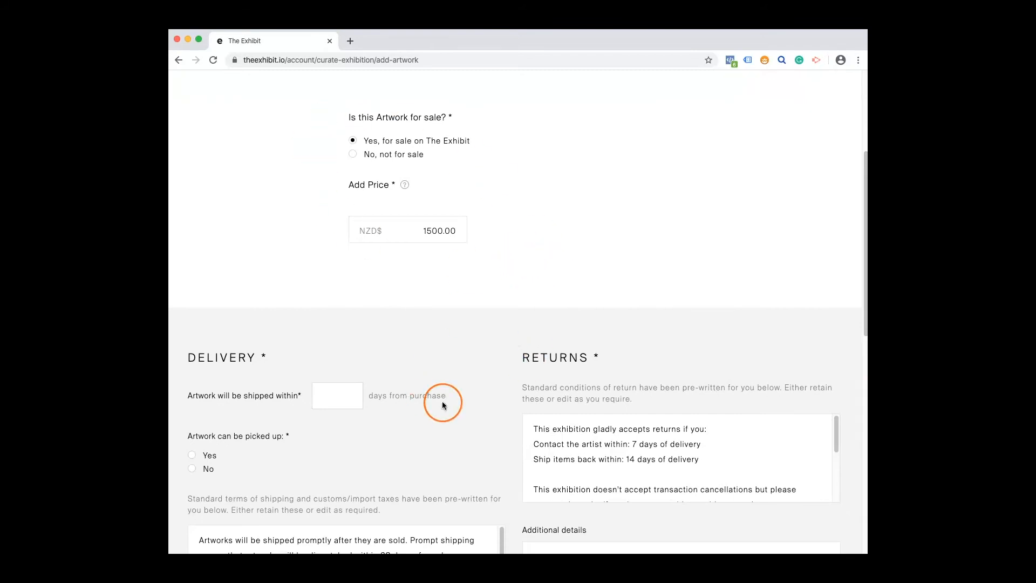
{"action": "scroll", "coordinate": [442, 401], "scroll_direction": "down", "scroll_amount": 2}
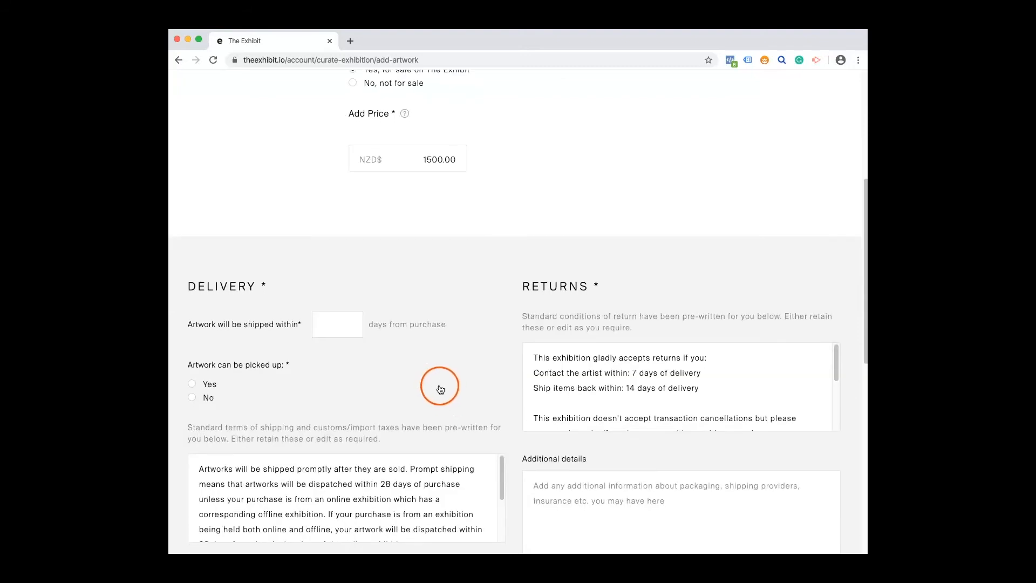
{"action": "left_click", "coordinate": [342, 311]}
{"action": "scroll", "coordinate": [372, 319], "scroll_direction": "down", "scroll_amount": 2}
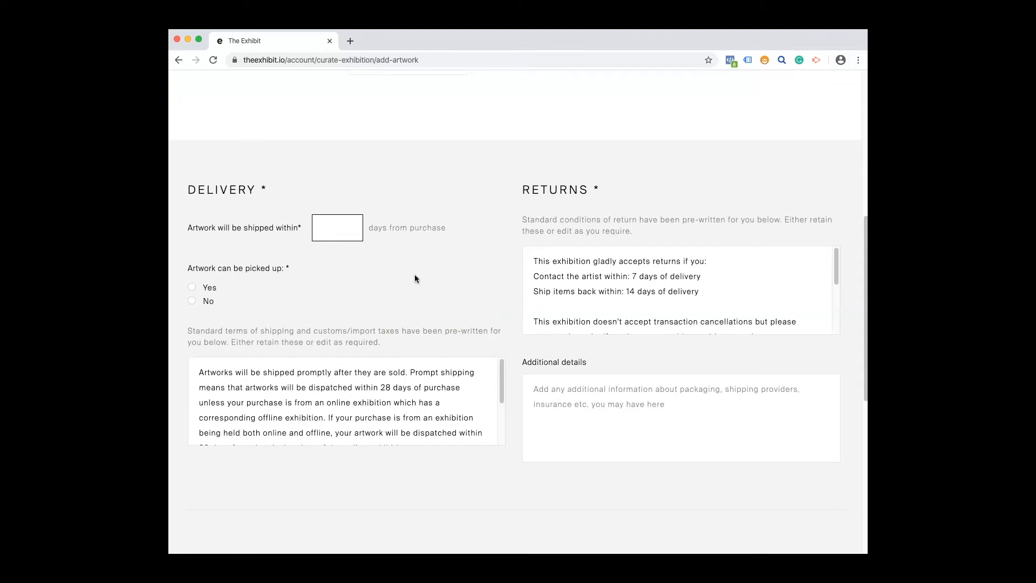
{"action": "type", "text": "2"}
{"action": "left_click", "coordinate": [589, 449]}
{"action": "left_click", "coordinate": [192, 287]}
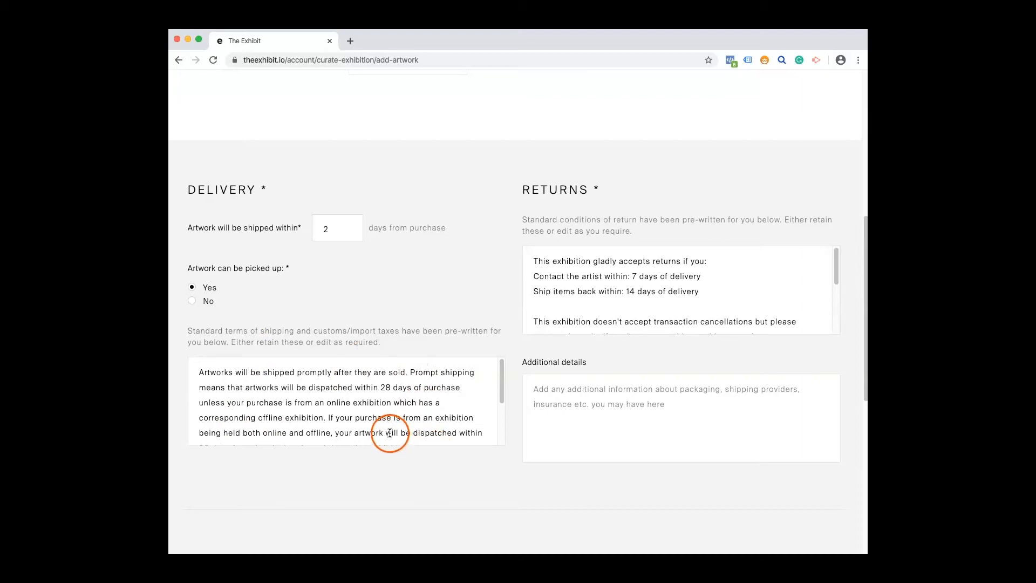
- Keep the pre-written delivery and return terms and set the domestic shipping destination to New Zealand wide
{"action": "scroll", "coordinate": [358, 408], "scroll_direction": "down", "scroll_amount": 5}
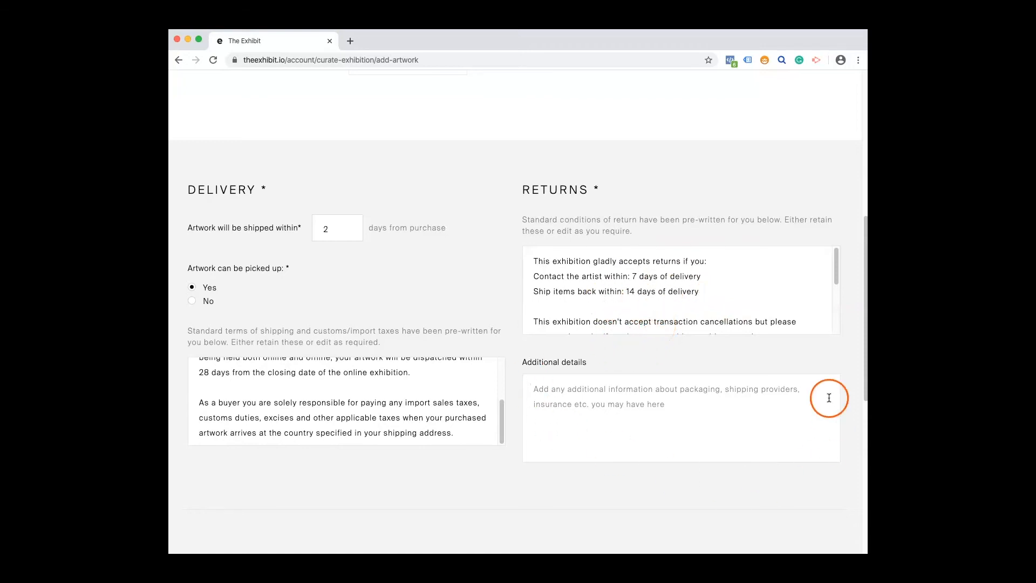
{"action": "left_click", "coordinate": [655, 435]}
{"action": "scroll", "coordinate": [654, 435], "scroll_direction": "down", "scroll_amount": 3}
{"action": "scroll", "coordinate": [653, 435], "scroll_direction": "down", "scroll_amount": 5}
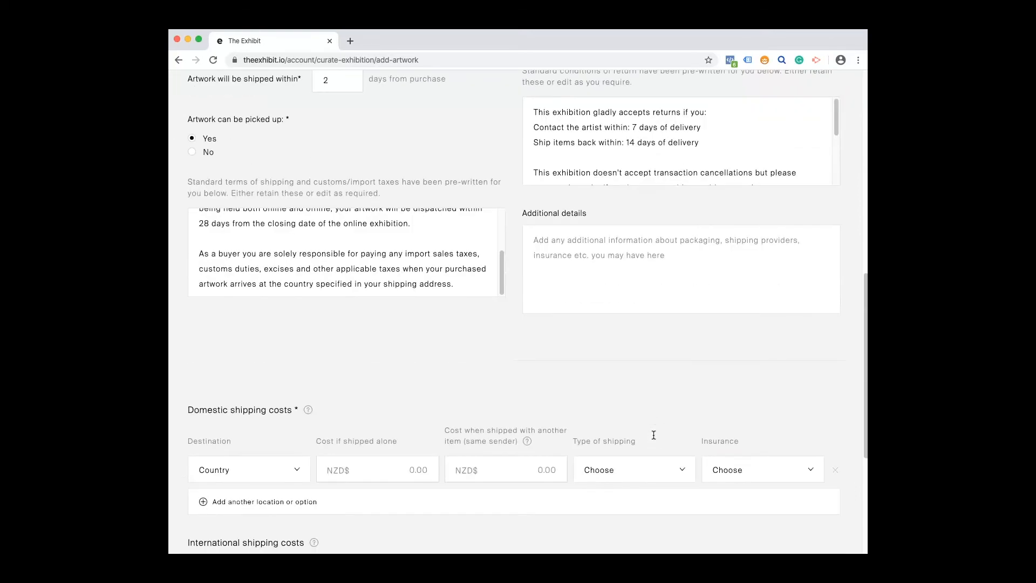
{"action": "scroll", "coordinate": [654, 439], "scroll_direction": "down", "scroll_amount": 1}
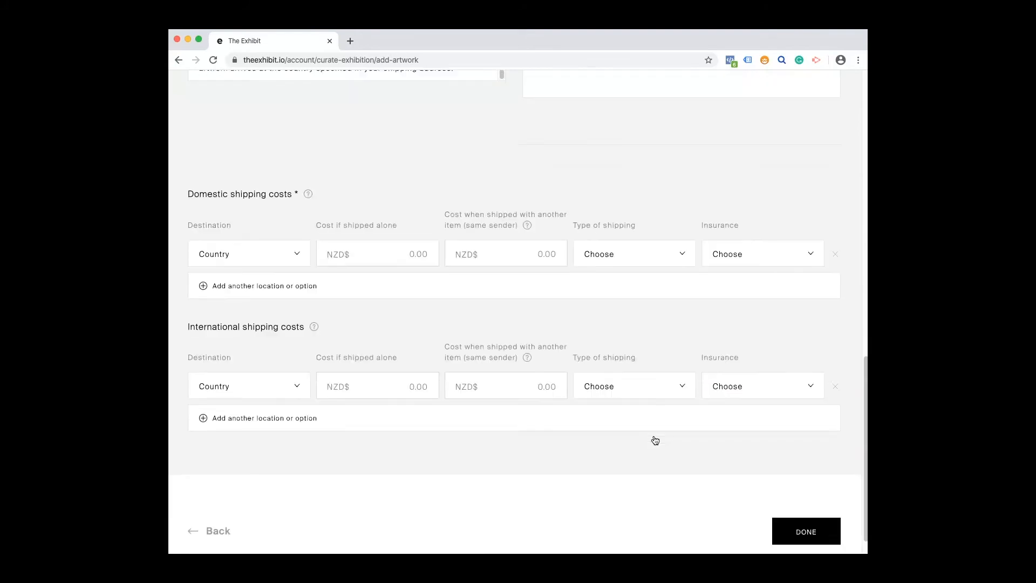
{"action": "left_click", "coordinate": [302, 251]}
{"action": "left_click", "coordinate": [278, 305]}
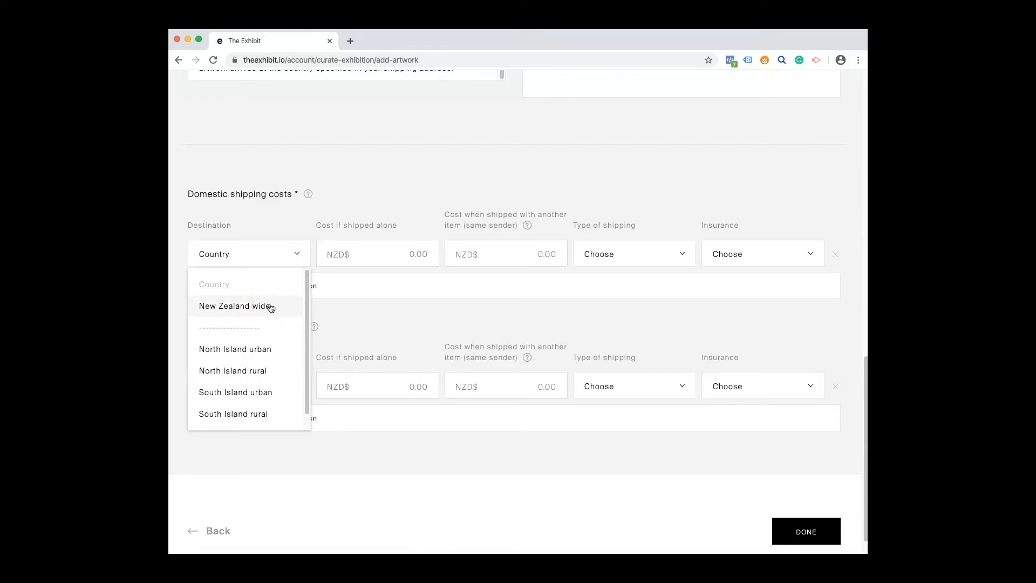
{"action": "left_click_drag", "start_coordinate": [250, 349], "coordinate": [265, 420]}
{"action": "left_click", "coordinate": [254, 307]}
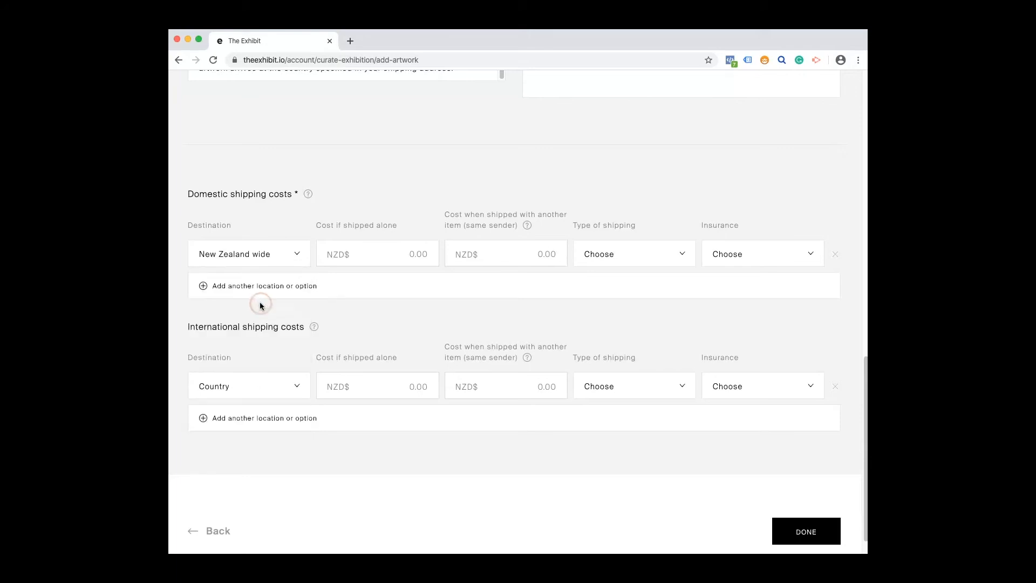
- Set the domestic shipping cost to NZD$ 200 when shipped alone and NZD$ 180 when shipped with another item
{"action": "left_click", "coordinate": [209, 188]}
{"action": "left_click", "coordinate": [199, 329]}
{"action": "left_click", "coordinate": [413, 254]}
{"action": "type", "text": "200"}
{"action": "left_click", "coordinate": [535, 251]}
{"action": "type", "text": "180"}
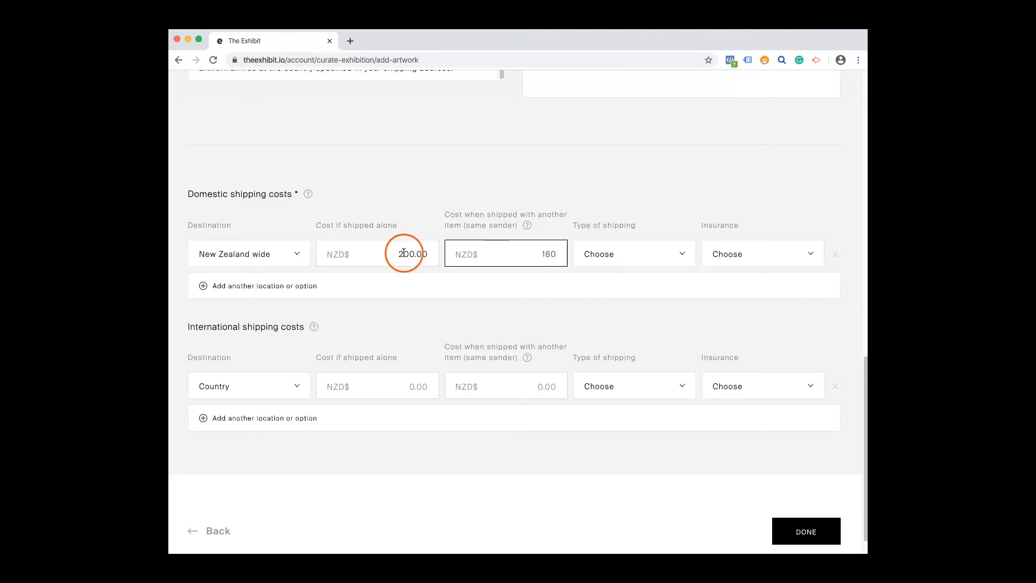
- Choose Express Courier as the type of shipping for the New Zealand wide domestic option
{"action": "left_click", "coordinate": [683, 254]}
{"action": "scroll", "coordinate": [648, 373], "scroll_direction": "down", "scroll_amount": 1}
{"action": "scroll", "coordinate": [650, 378], "scroll_direction": "down", "scroll_amount": 2}
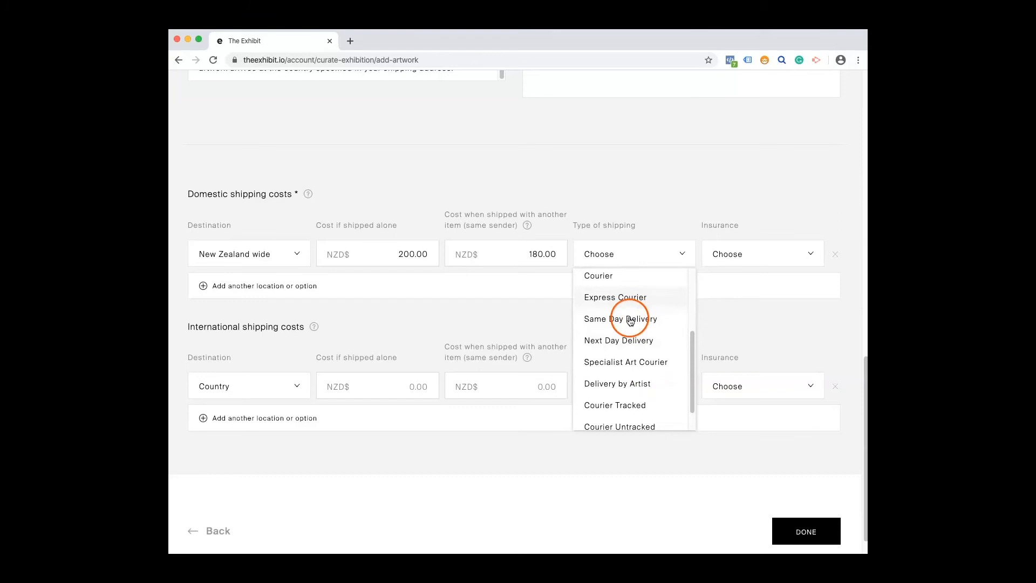
{"action": "scroll", "coordinate": [626, 331], "scroll_direction": "down", "scroll_amount": 1}
{"action": "scroll", "coordinate": [635, 378], "scroll_direction": "down", "scroll_amount": 1}
{"action": "scroll", "coordinate": [619, 367], "scroll_direction": "up", "scroll_amount": 3}
{"action": "scroll", "coordinate": [626, 353], "scroll_direction": "down", "scroll_amount": 1}
{"action": "scroll", "coordinate": [625, 353], "scroll_direction": "down", "scroll_amount": 1}
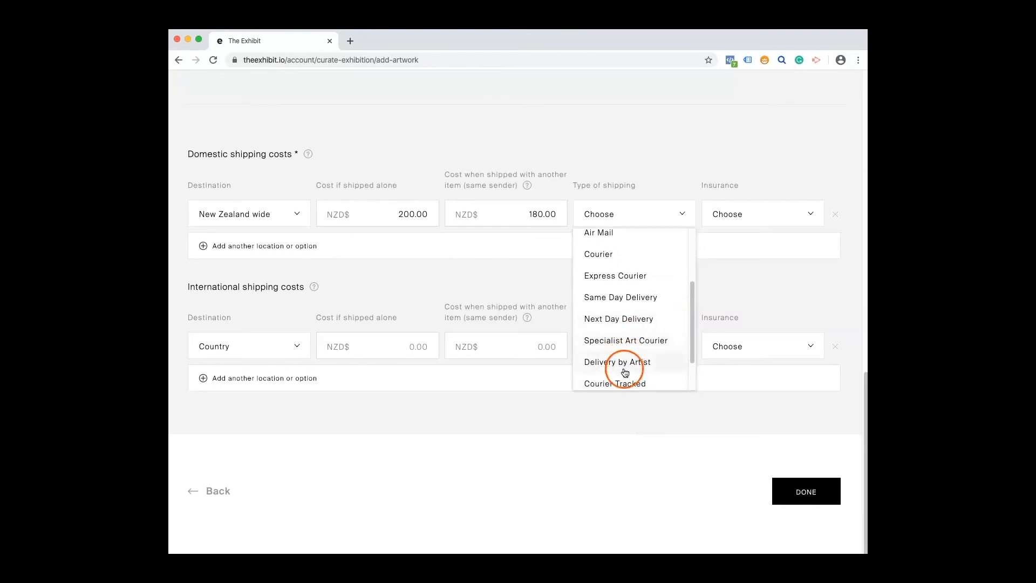
{"action": "left_click", "coordinate": [614, 276]}
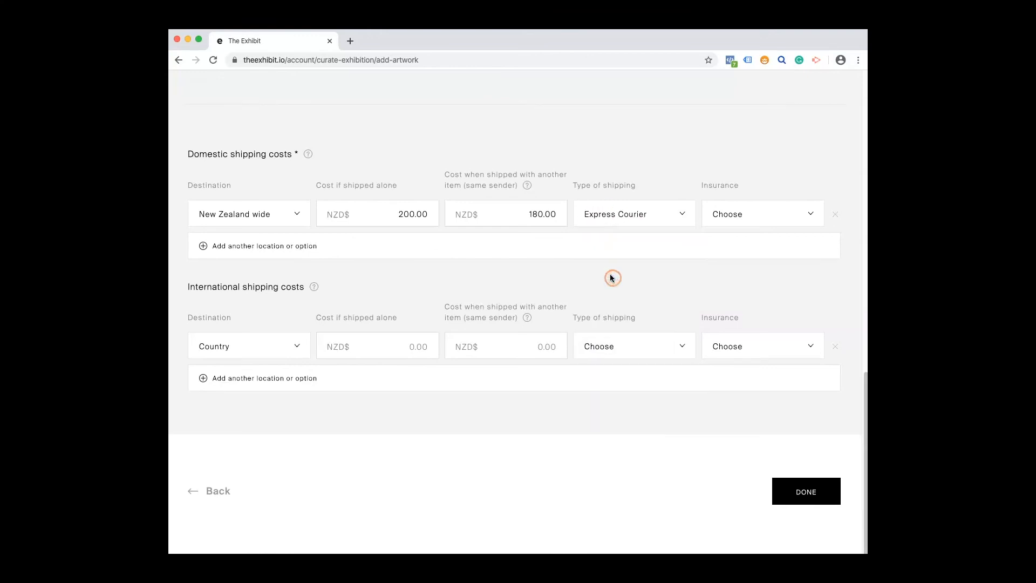
- Set the insurance of the domestic shipping option to Full Insurance (100% cover)
{"action": "left_click", "coordinate": [740, 210]}
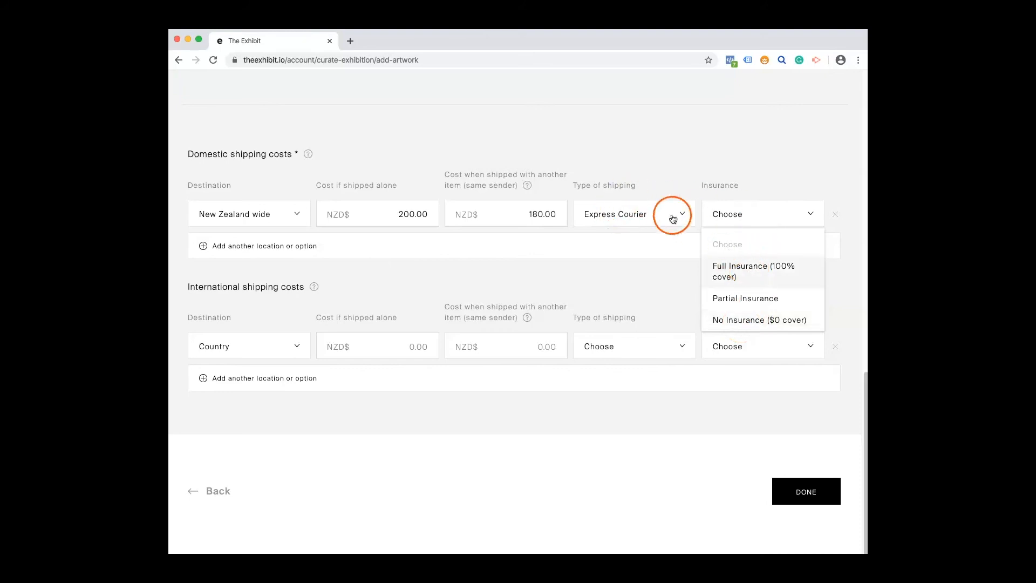
{"action": "left_click", "coordinate": [753, 271]}
{"action": "left_click", "coordinate": [759, 279]}
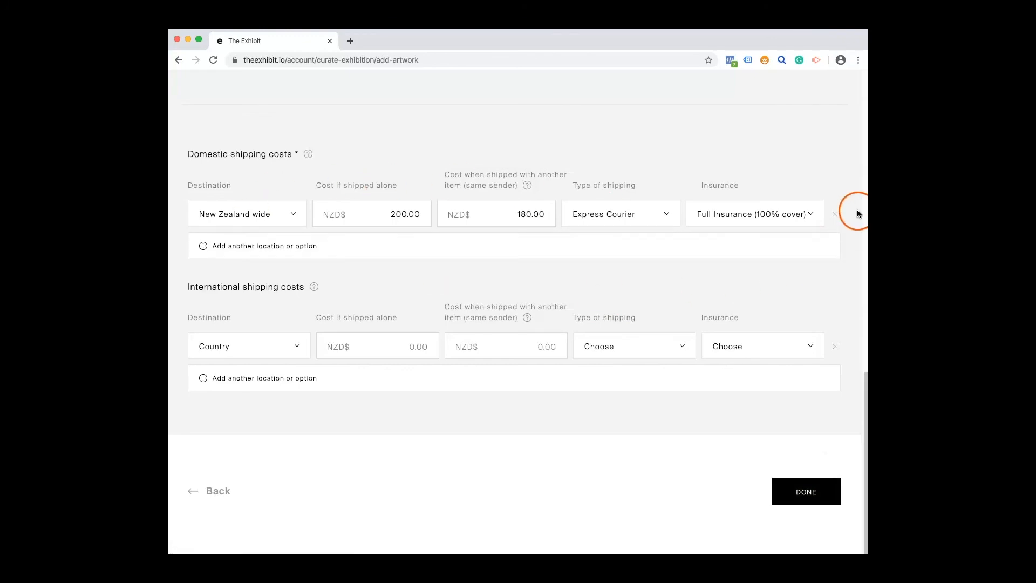
- Set the international shipping destination to Everywhere else with a cost of NZD$ 500 if shipped alone
{"action": "left_click", "coordinate": [296, 346]}
{"action": "left_click", "coordinate": [249, 405]}
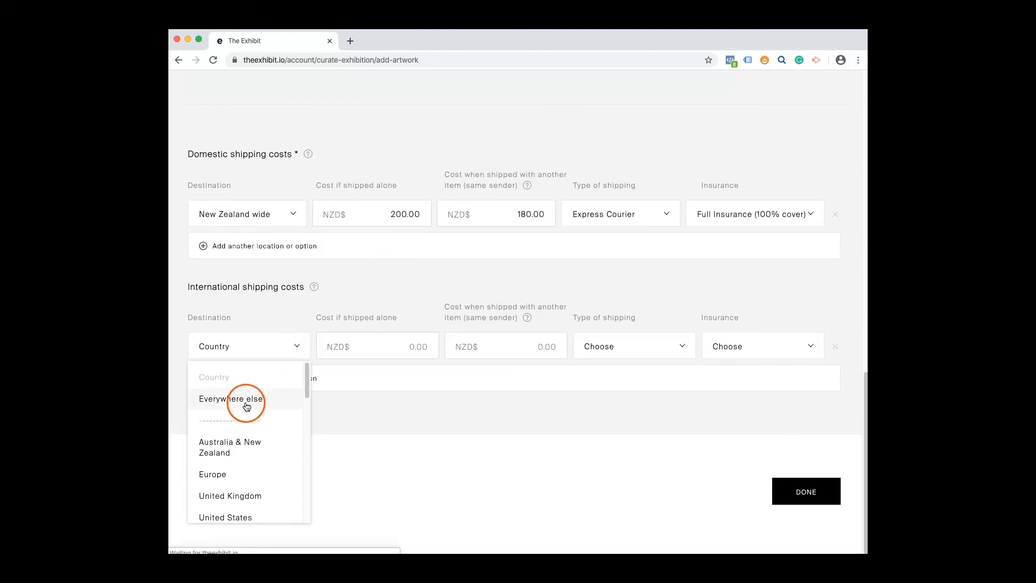
{"action": "left_click", "coordinate": [248, 404]}
{"action": "left_click", "coordinate": [397, 340]}
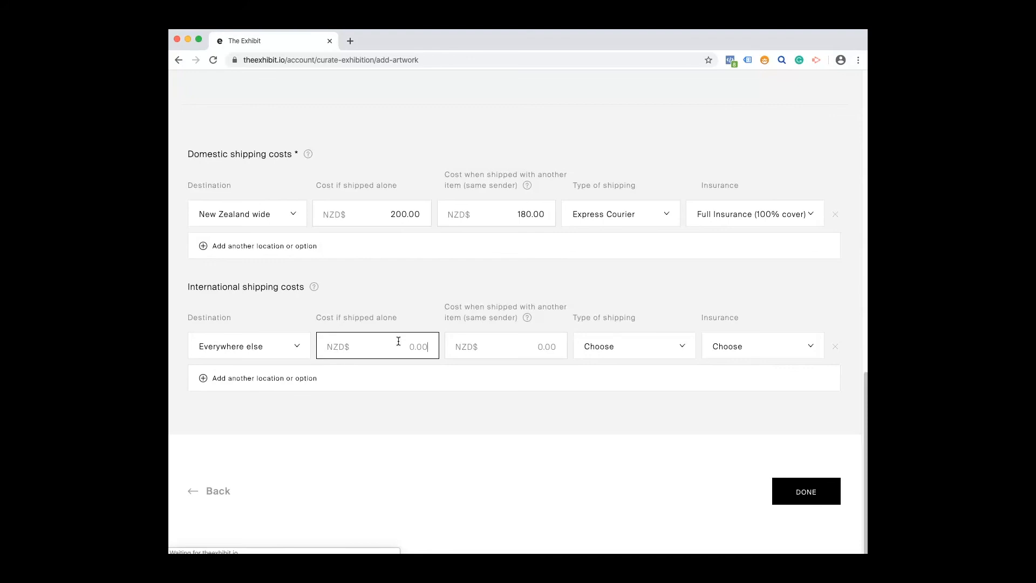
{"action": "type", "text": "500"}
{"action": "left_click", "coordinate": [399, 345]}
{"action": "left_click", "coordinate": [453, 353]}
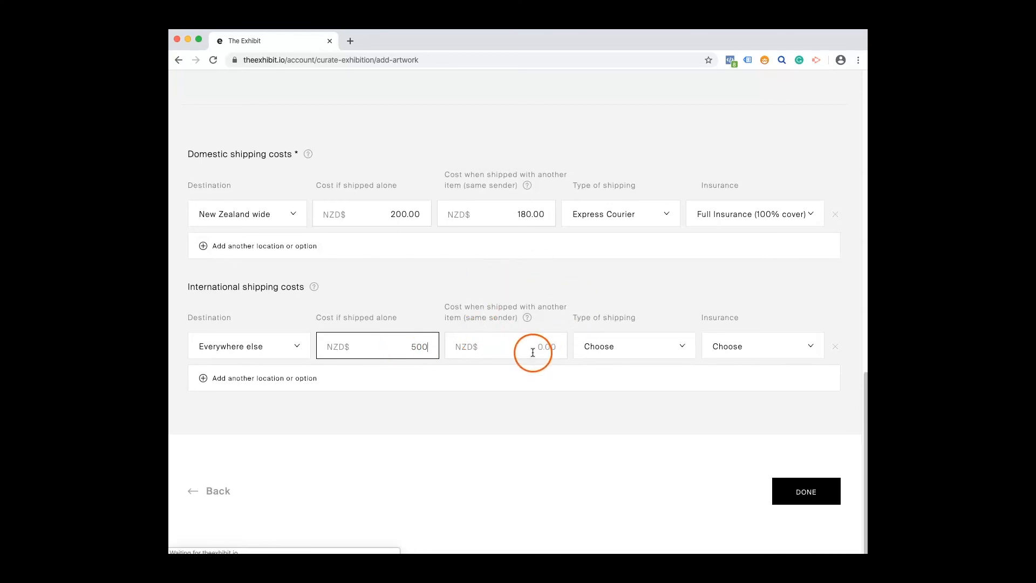
- Set the international option's type of shipping to Specialist Art Courier with Full Insurance (100% cover)
{"action": "left_click", "coordinate": [608, 345]}
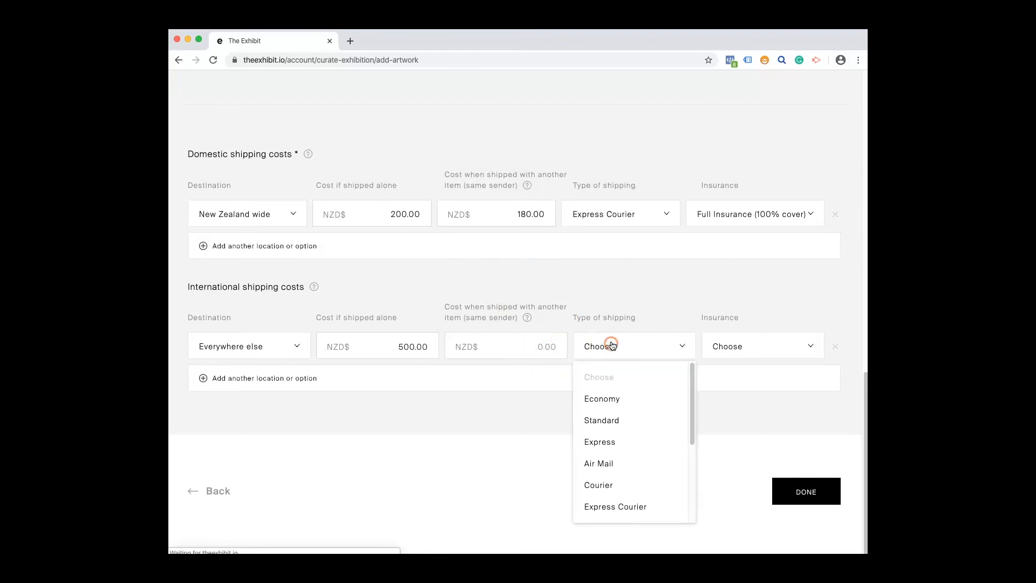
{"action": "scroll", "coordinate": [637, 423], "scroll_direction": "down", "scroll_amount": 2}
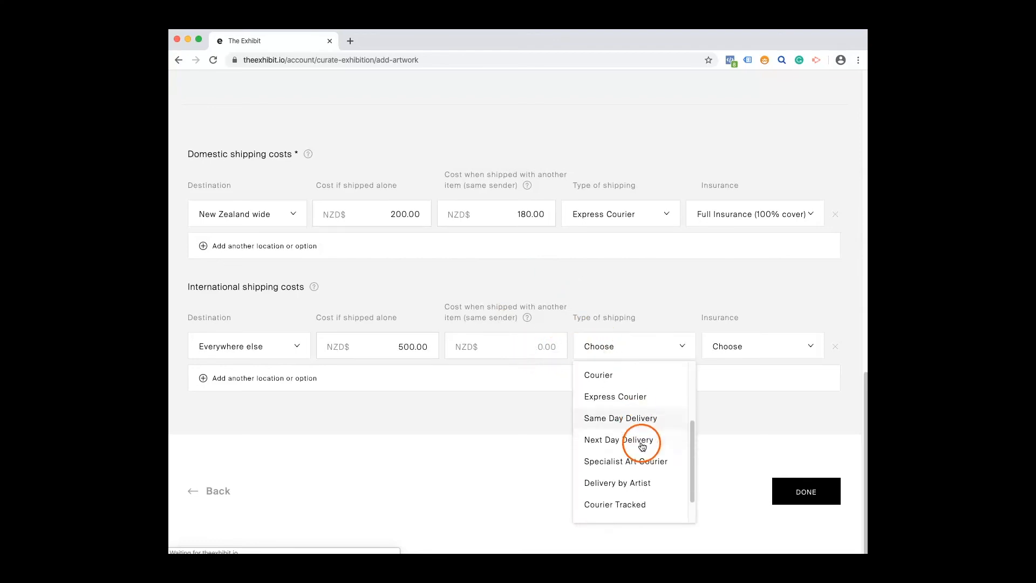
{"action": "left_click", "coordinate": [651, 463]}
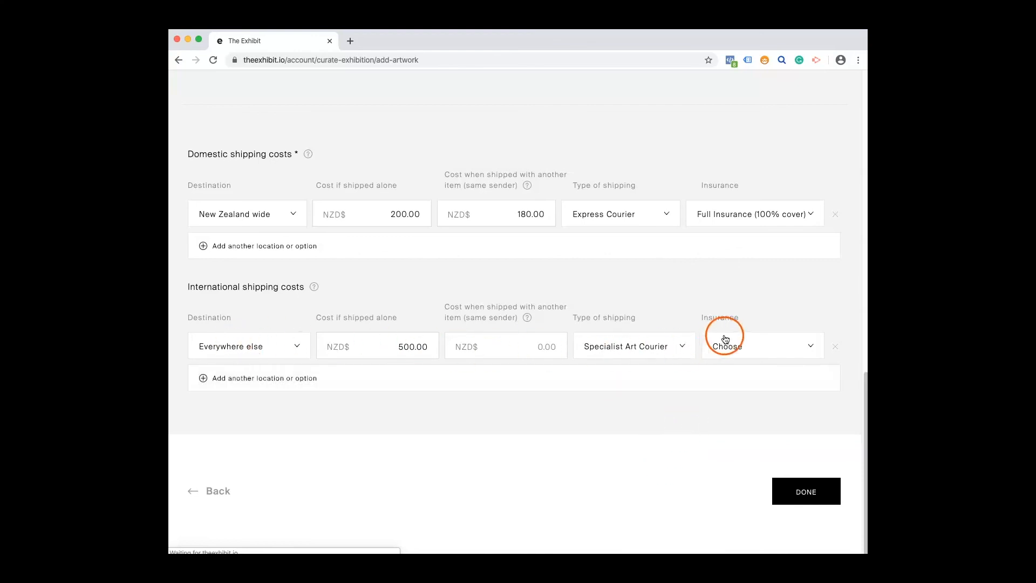
{"action": "left_click", "coordinate": [739, 344]}
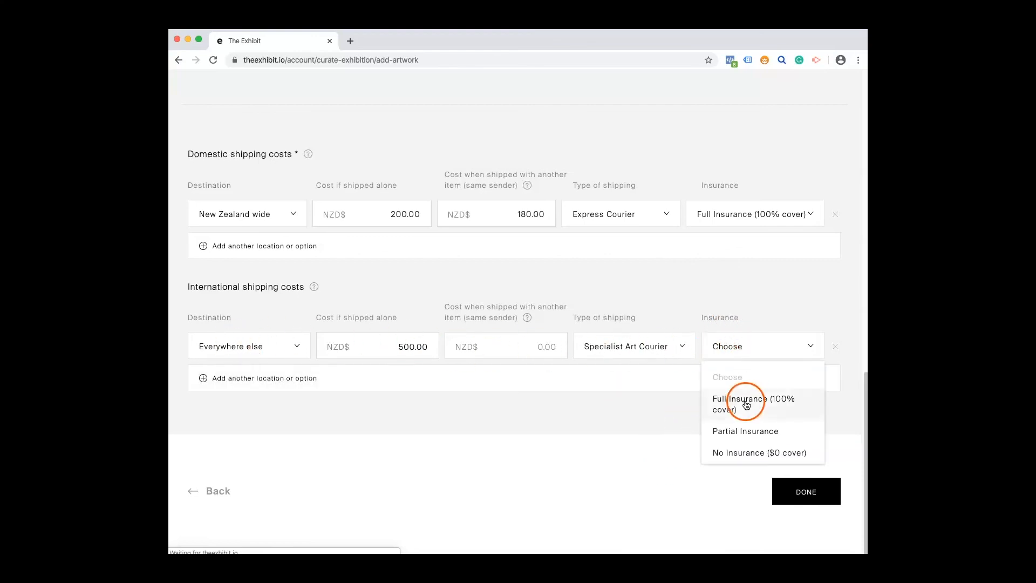
{"action": "left_click", "coordinate": [747, 405]}
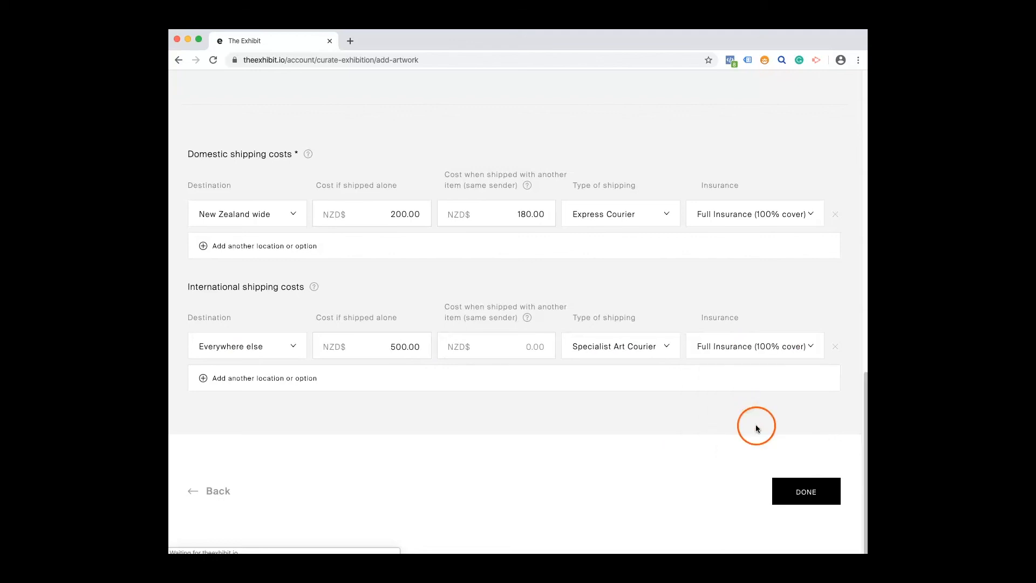
- Finish the pricing and shipping step to save the artwork to the exhibition
{"action": "mouse_move", "coordinate": [308, 156]}
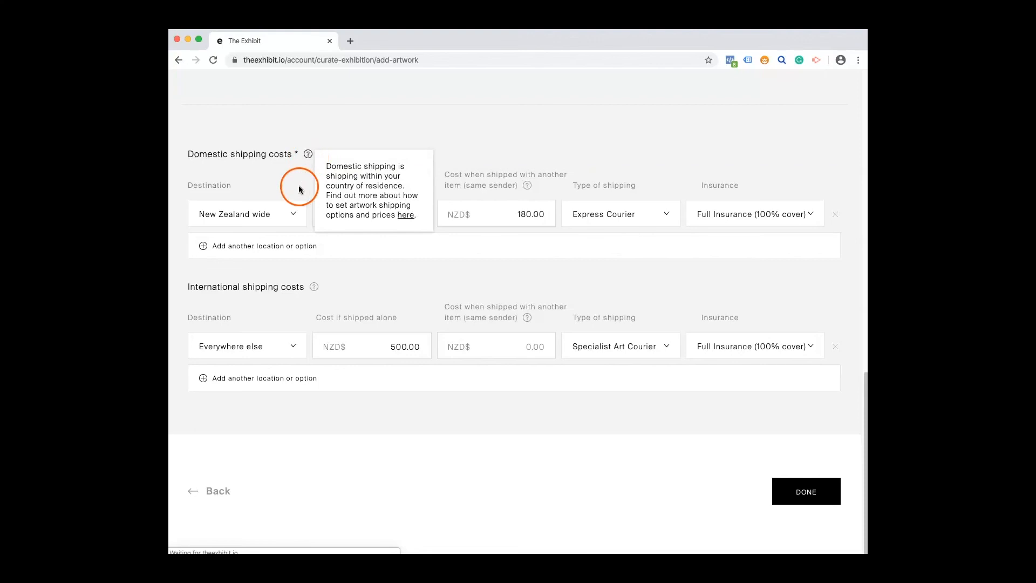
{"action": "mouse_move", "coordinate": [316, 292]}
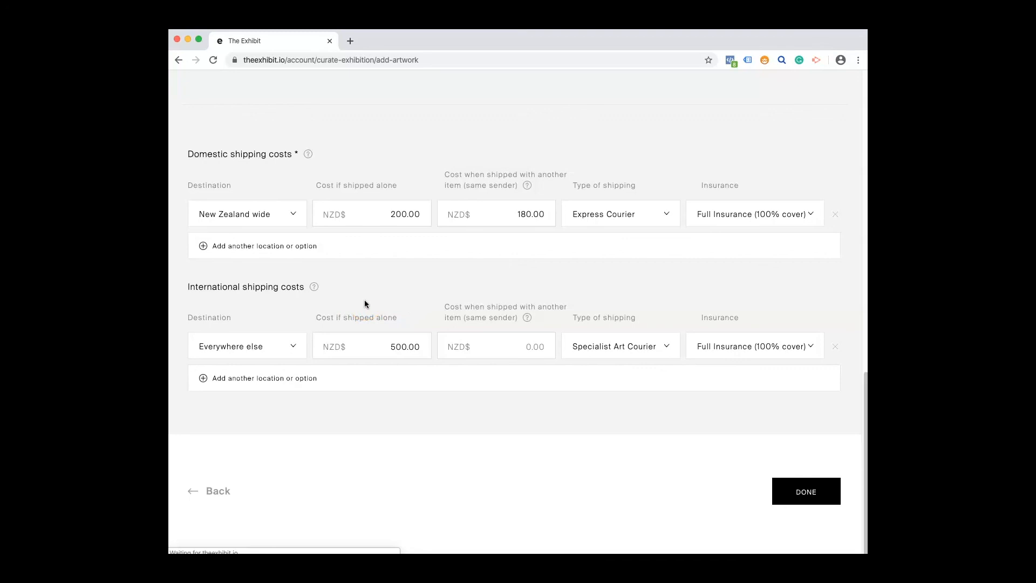
{"action": "left_click", "coordinate": [399, 298]}
{"action": "left_click", "coordinate": [839, 488]}
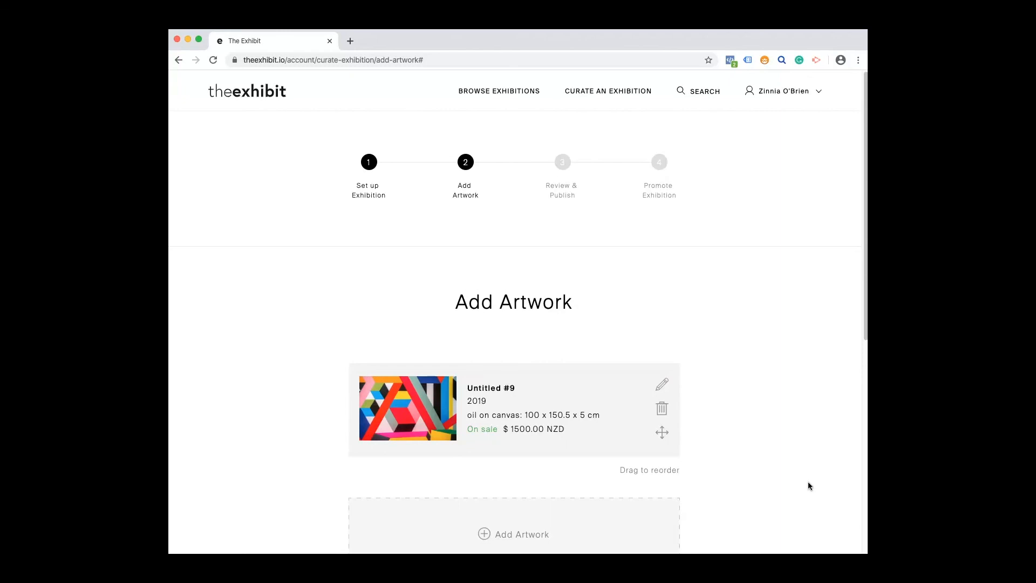
{"action": "left_click", "coordinate": [809, 480]}
{"action": "scroll", "coordinate": [809, 480], "scroll_direction": "down", "scroll_amount": 3}
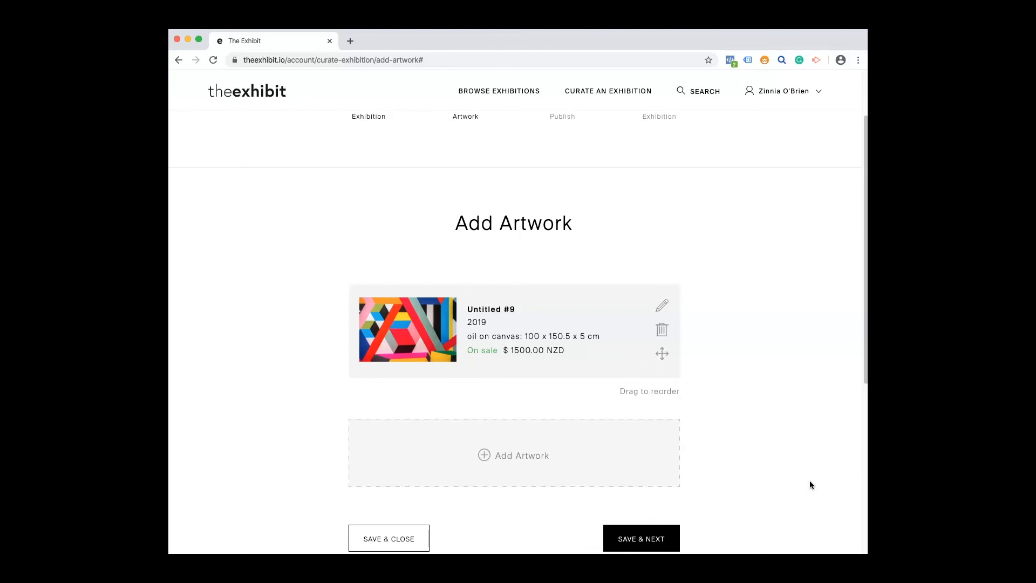
{"action": "left_click", "coordinate": [814, 494]}
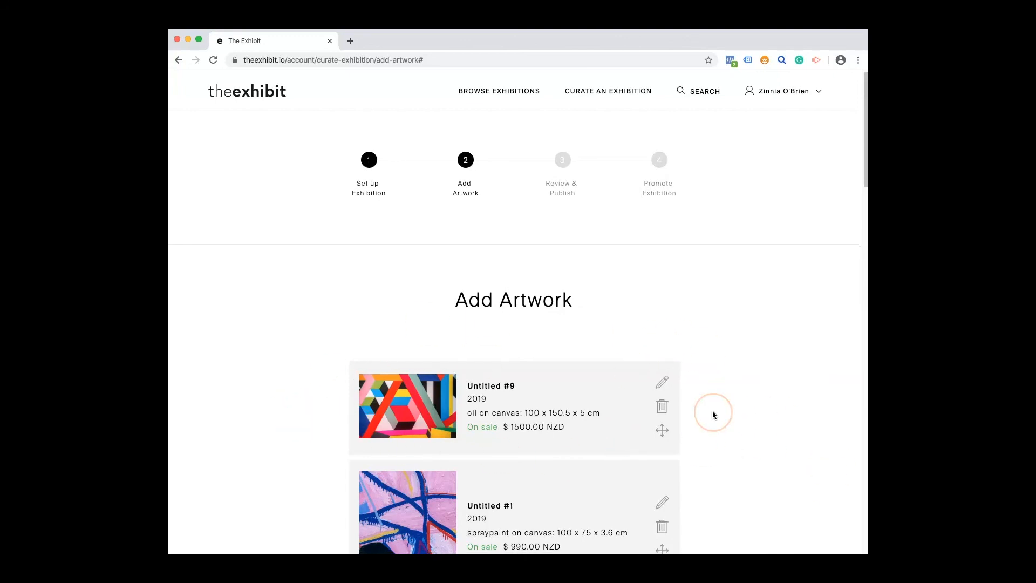
- Reorder the exhibition's artwork list so that Untitled #9 sits directly below Untitled #1
{"action": "scroll", "coordinate": [713, 414], "scroll_direction": "down", "scroll_amount": 5}
{"action": "scroll", "coordinate": [616, 219], "scroll_direction": "down", "scroll_amount": 2}
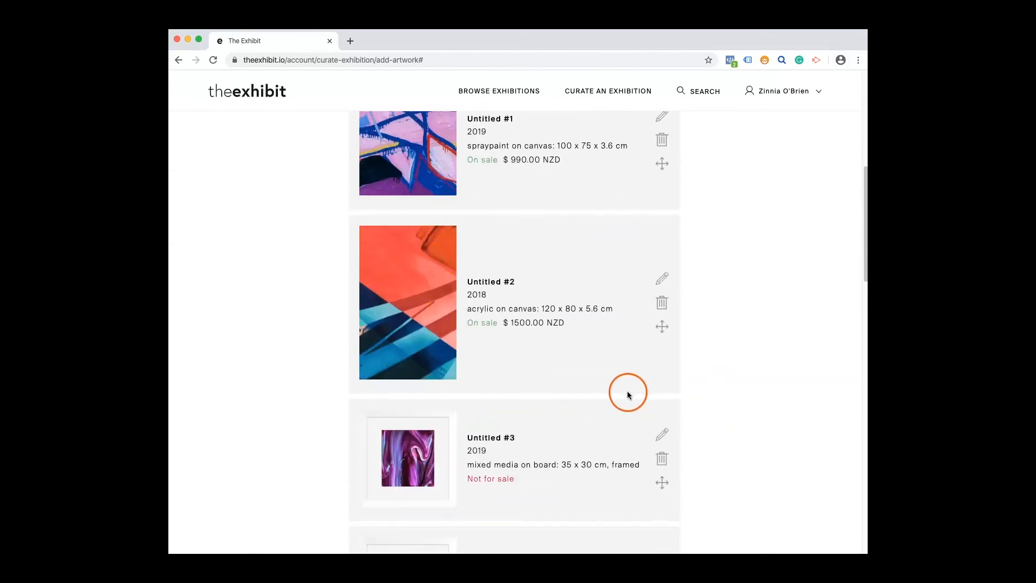
{"action": "scroll", "coordinate": [620, 393], "scroll_direction": "down", "scroll_amount": 11}
{"action": "scroll", "coordinate": [619, 394], "scroll_direction": "down", "scroll_amount": 5}
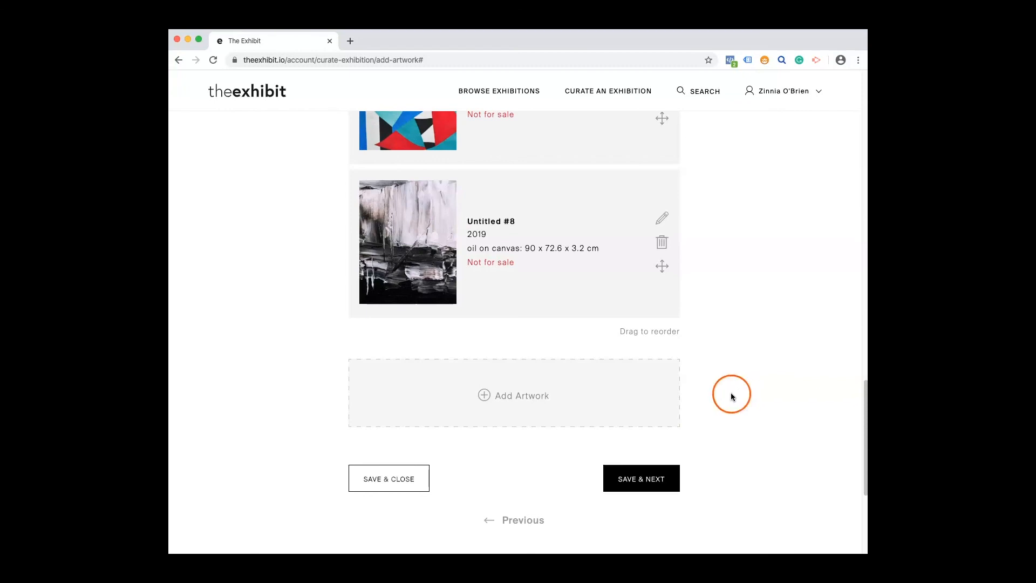
{"action": "scroll", "coordinate": [726, 393], "scroll_direction": "up", "scroll_amount": 15}
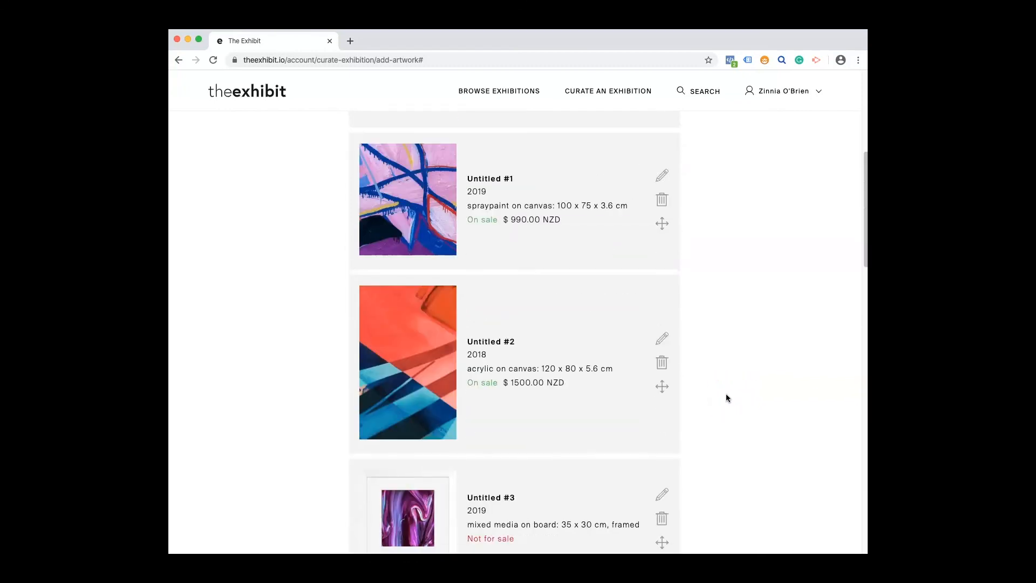
{"action": "scroll", "coordinate": [727, 398], "scroll_direction": "up", "scroll_amount": 4}
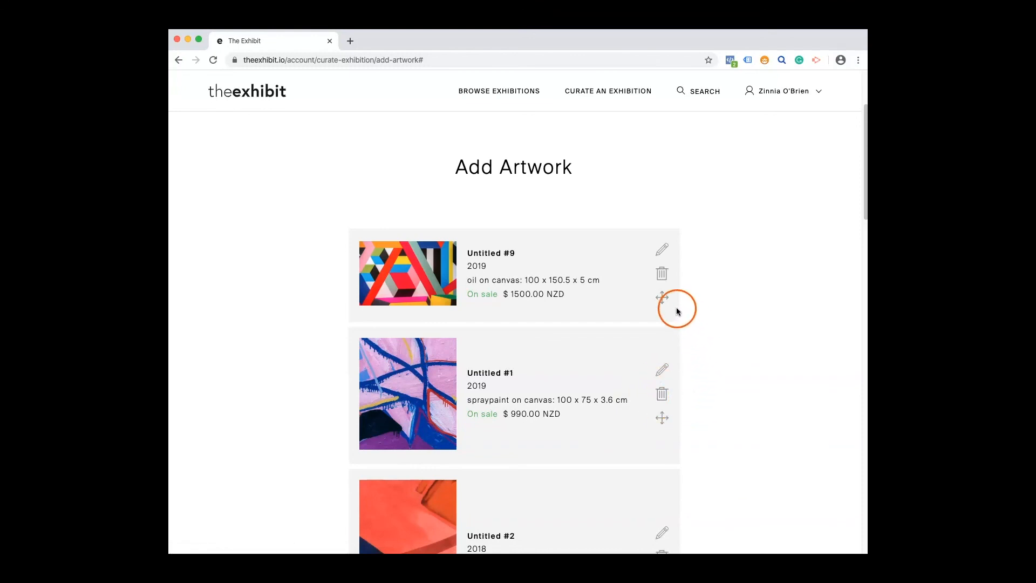
{"action": "left_click_drag", "start_coordinate": [666, 297], "coordinate": [664, 442]}
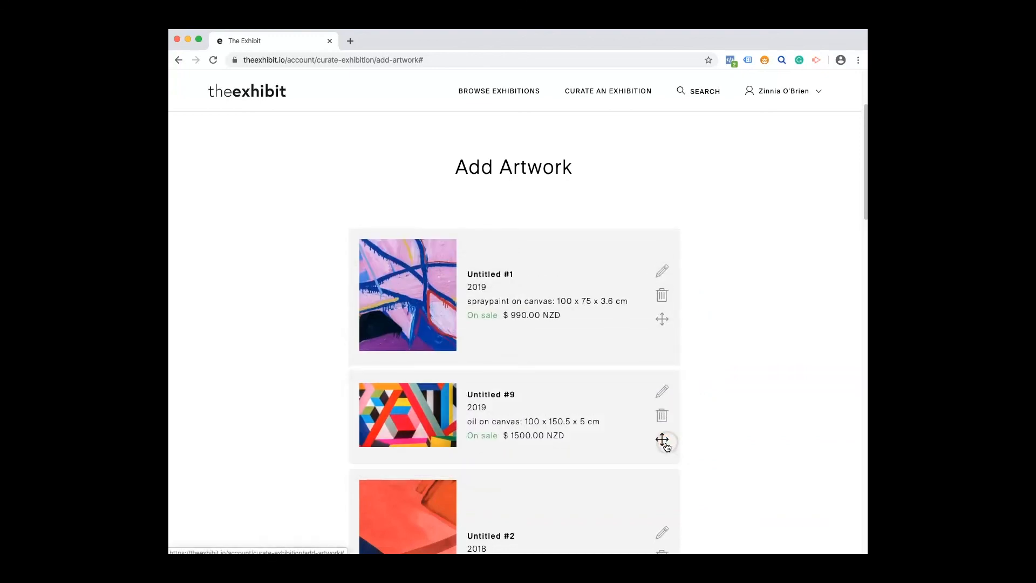
{"action": "left_click", "coordinate": [581, 414]}
- Move Untitled #9 further down the artwork list, past Untitled #2 and Untitled #3
{"action": "scroll", "coordinate": [581, 414], "scroll_direction": "down", "scroll_amount": 3}
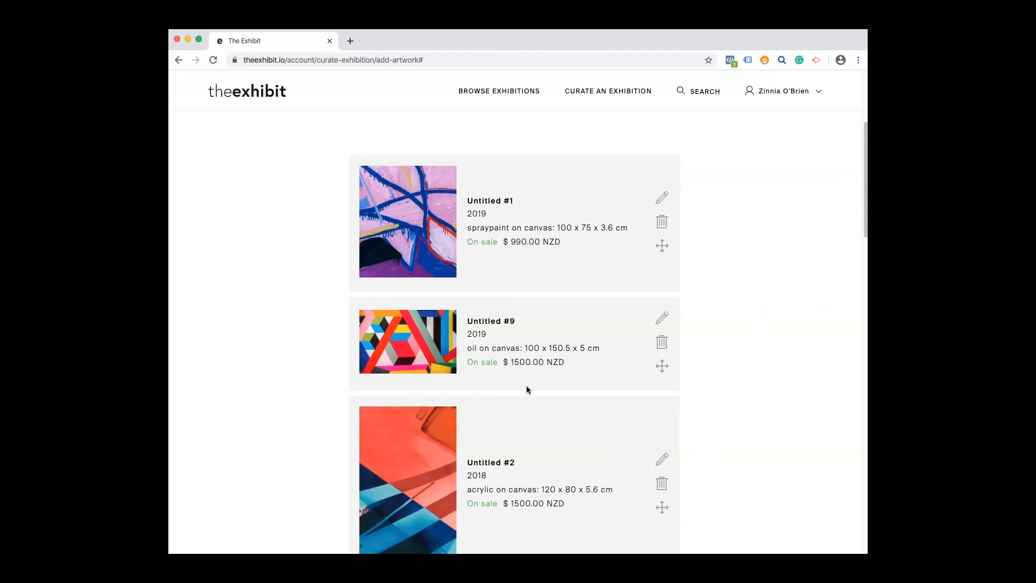
{"action": "left_click_drag", "start_coordinate": [669, 365], "coordinate": [665, 482]}
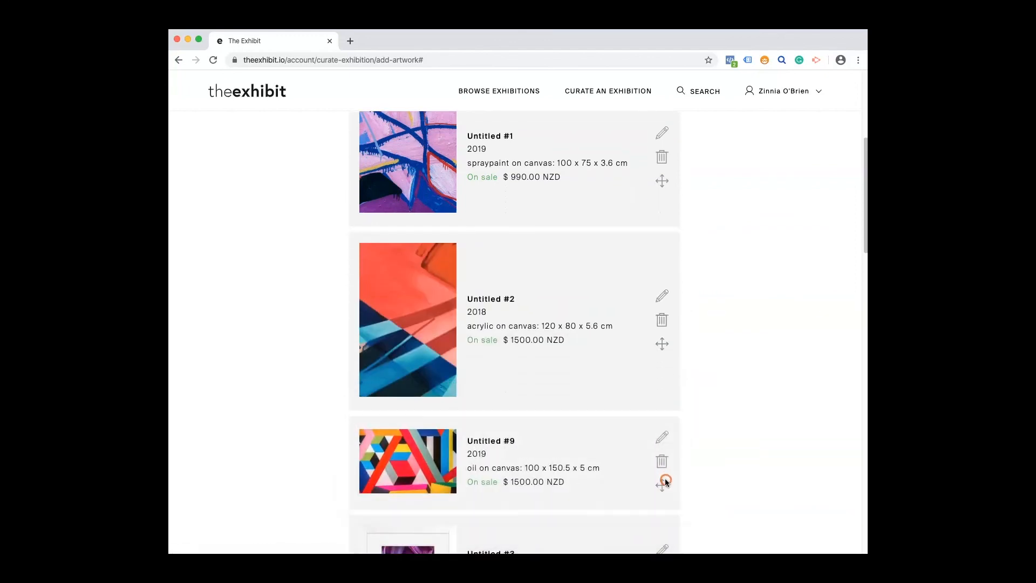
{"action": "scroll", "coordinate": [717, 480], "scroll_direction": "down", "scroll_amount": 3}
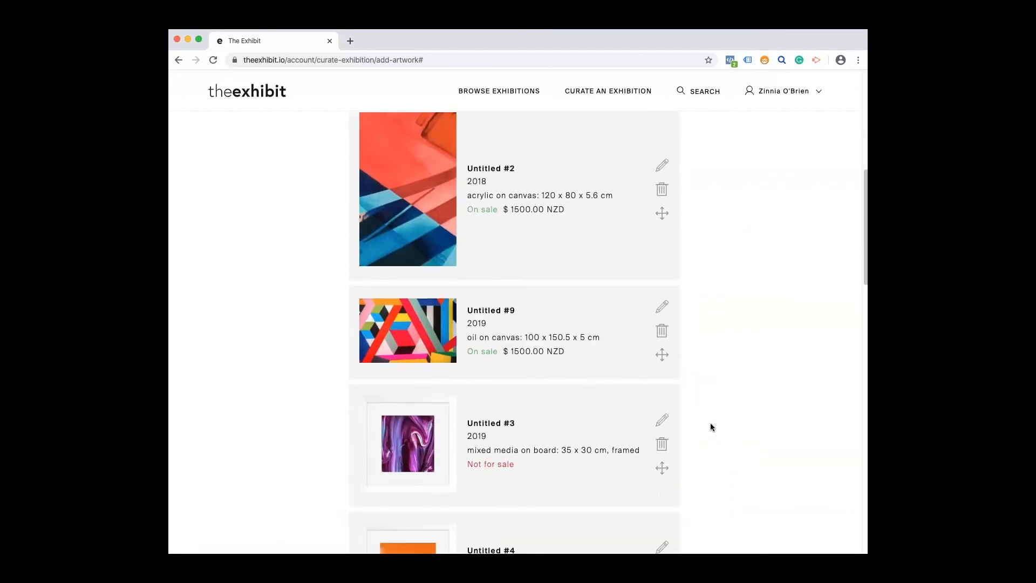
{"action": "left_click_drag", "start_coordinate": [662, 353], "coordinate": [662, 489]}
{"action": "scroll", "coordinate": [629, 432], "scroll_direction": "down", "scroll_amount": 3}
{"action": "scroll", "coordinate": [606, 340], "scroll_direction": "up", "scroll_amount": 1}
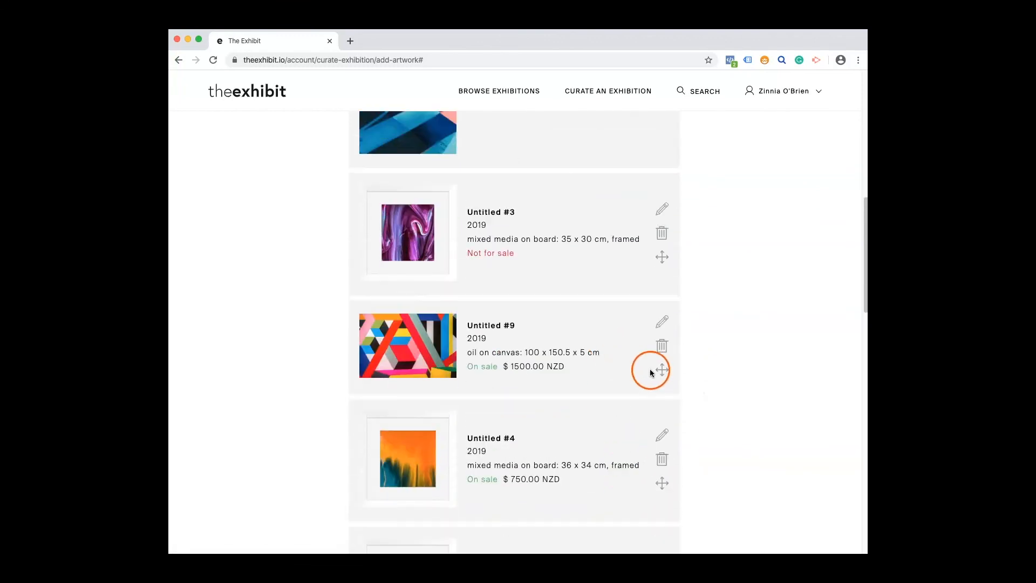
- Move Untitled #9 past Untitled #4 and on to the end of the artwork list, below Untitled #8
{"action": "left_click_drag", "start_coordinate": [662, 370], "coordinate": [664, 500]}
{"action": "scroll", "coordinate": [669, 484], "scroll_direction": "down", "scroll_amount": 5}
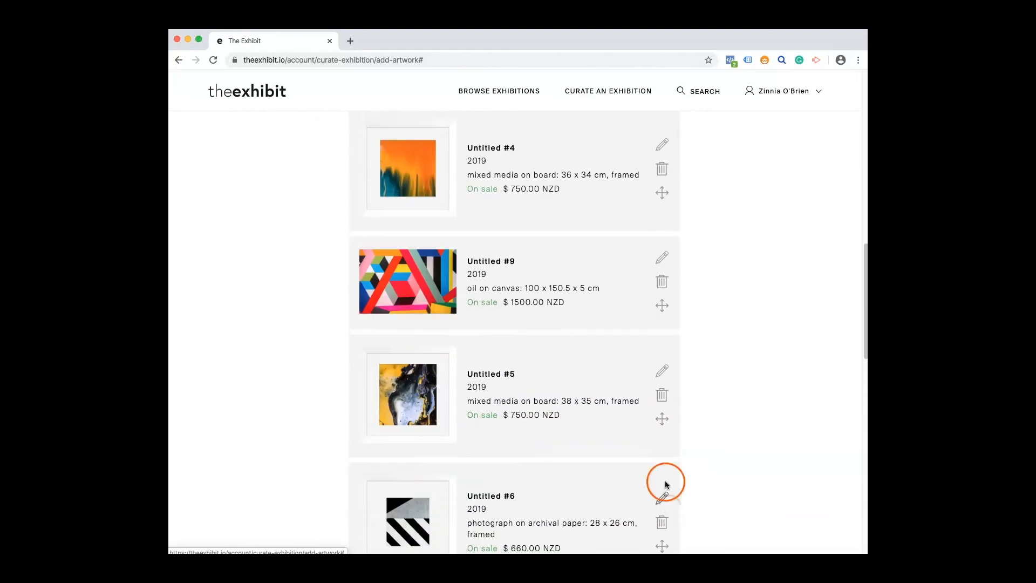
{"action": "left_click_drag", "start_coordinate": [663, 292], "coordinate": [662, 195]}
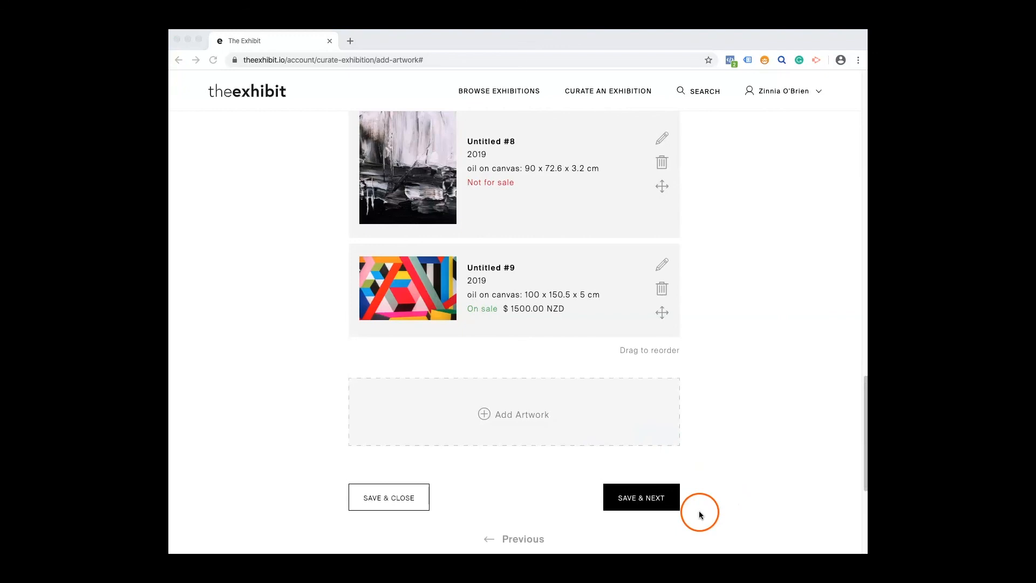
{"action": "left_click", "coordinate": [732, 523]}
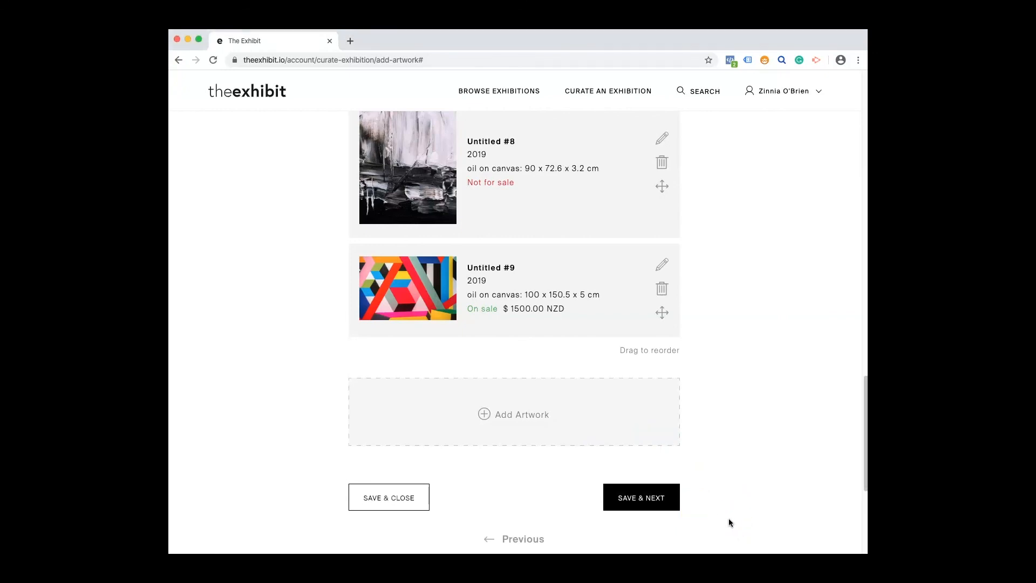